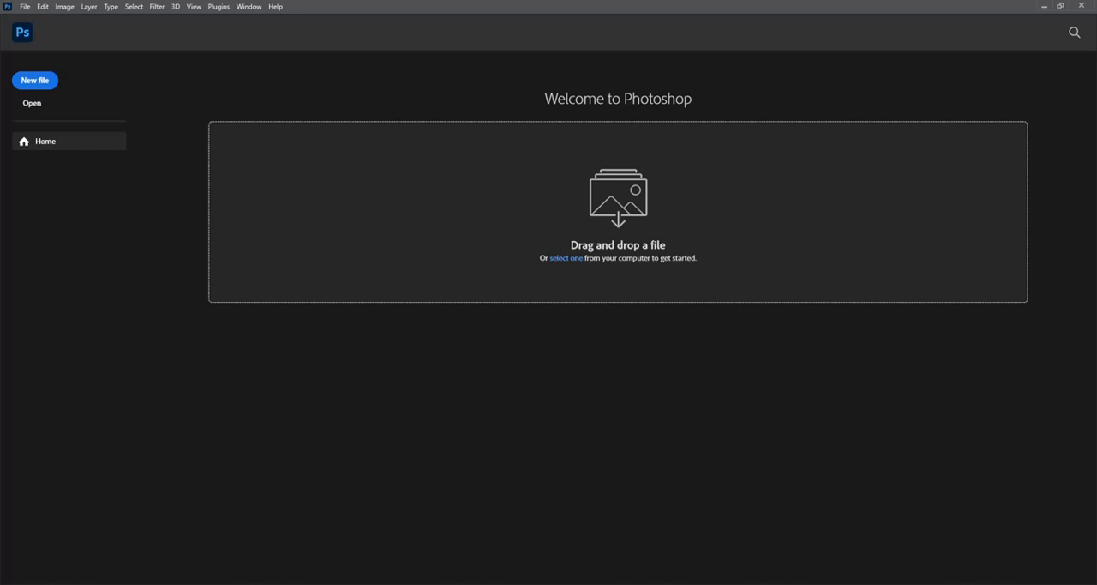
# Step: Create a new 1603 x 896 px document at 72 ppi with a white background
pyautogui.click(39, 80)
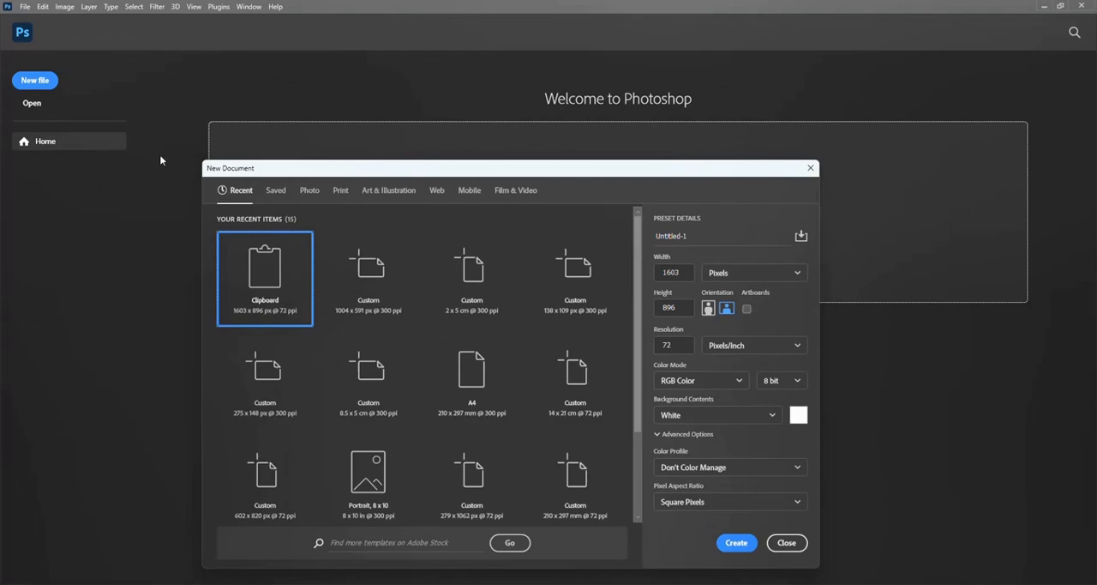
pyautogui.click(735, 542)
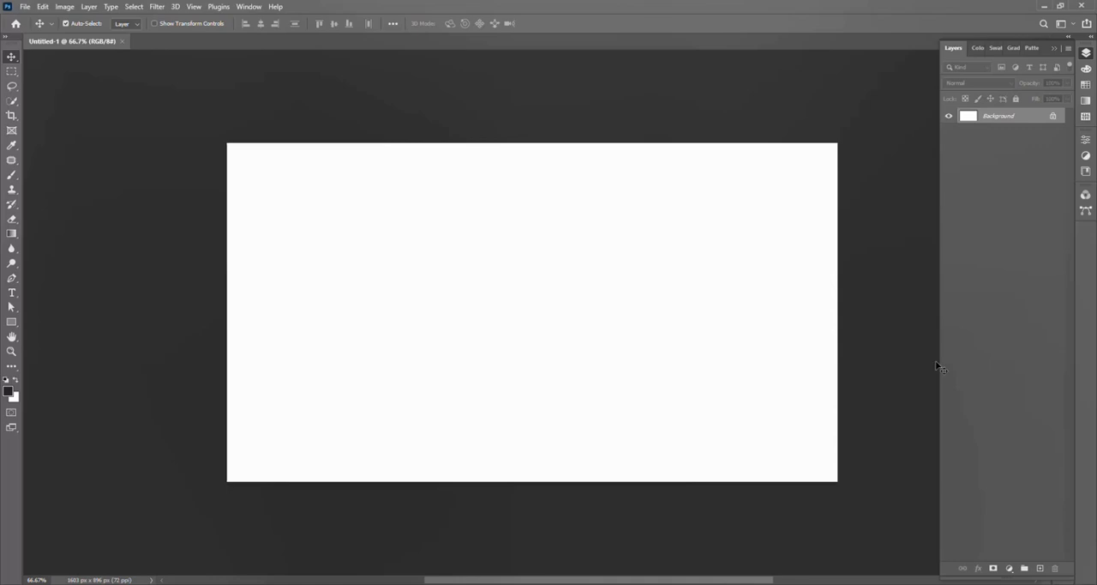
# Step: Add a gradient fill layer using the Green_06 preset from the Greens gradient group
pyautogui.click(1011, 569)
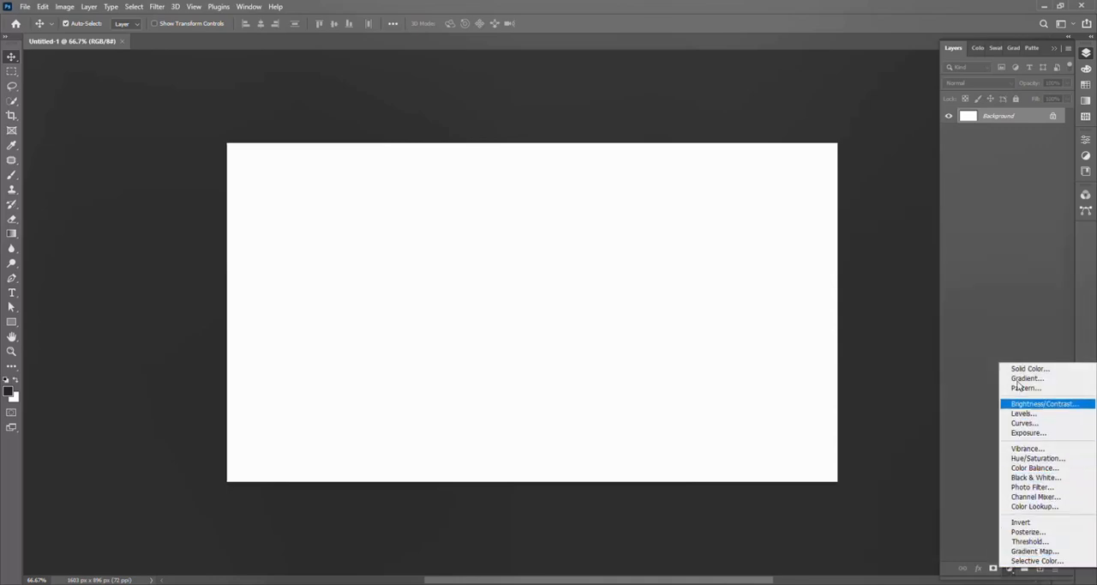
pyautogui.click(1054, 380)
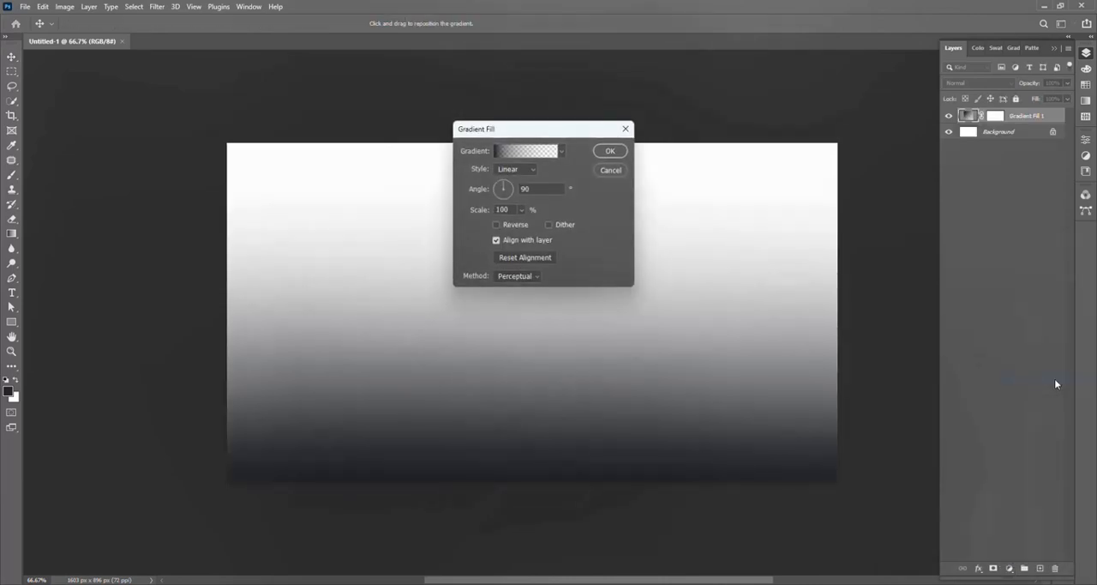
pyautogui.click(553, 152)
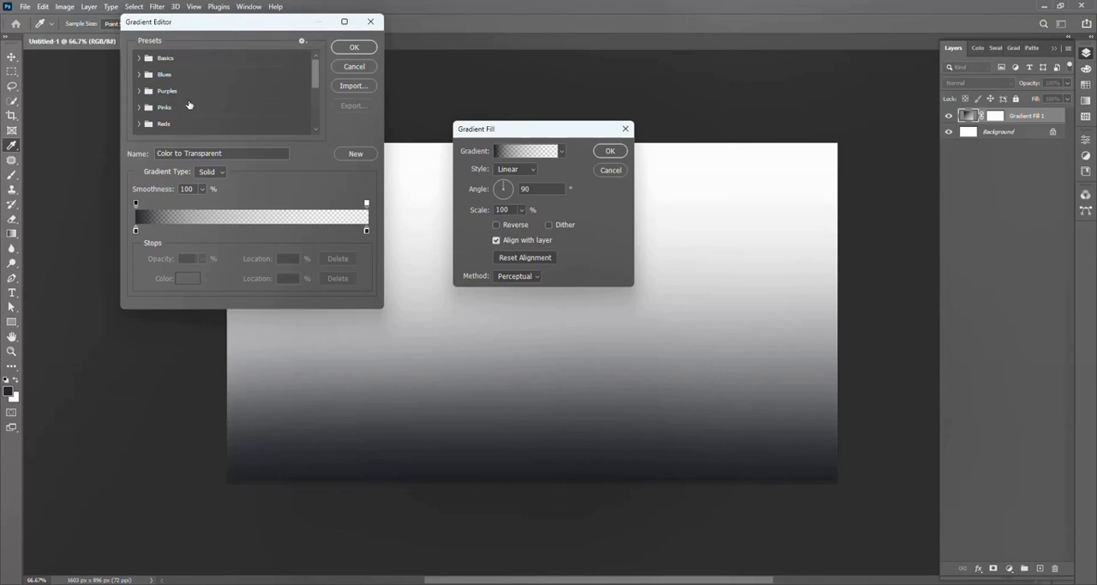
pyautogui.scroll(-2, 193, 98)
pyautogui.scroll(-3, 197, 97)
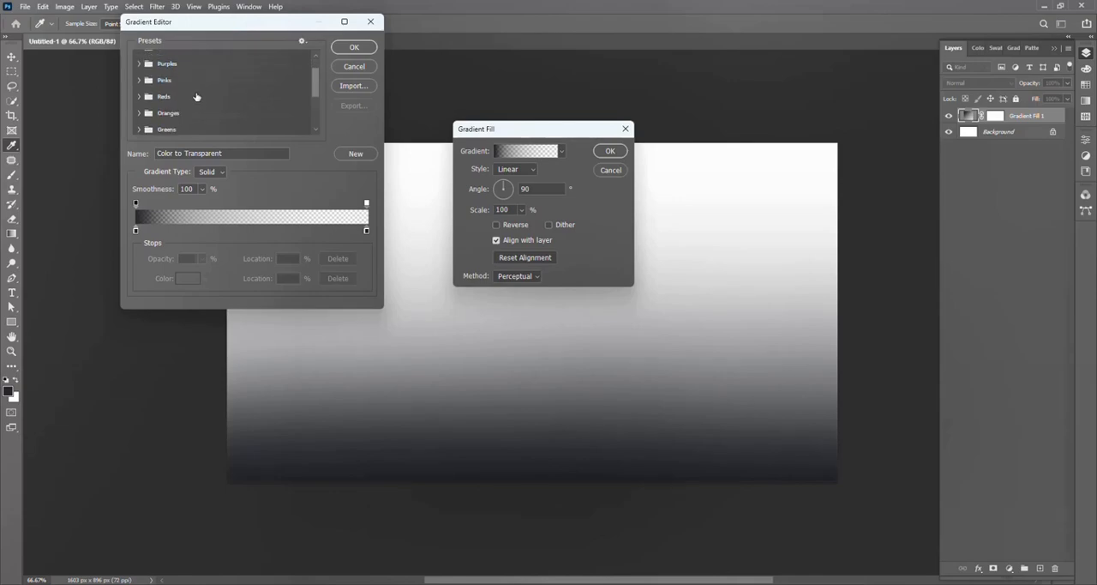
pyautogui.click(138, 113)
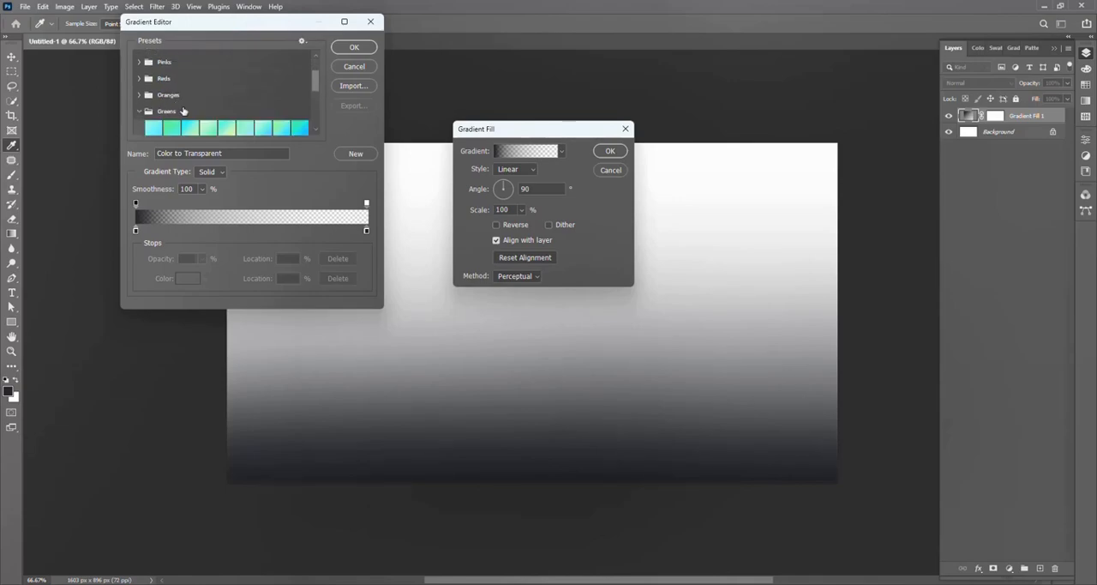
pyautogui.scroll(-1, 183, 111)
pyautogui.click(241, 119)
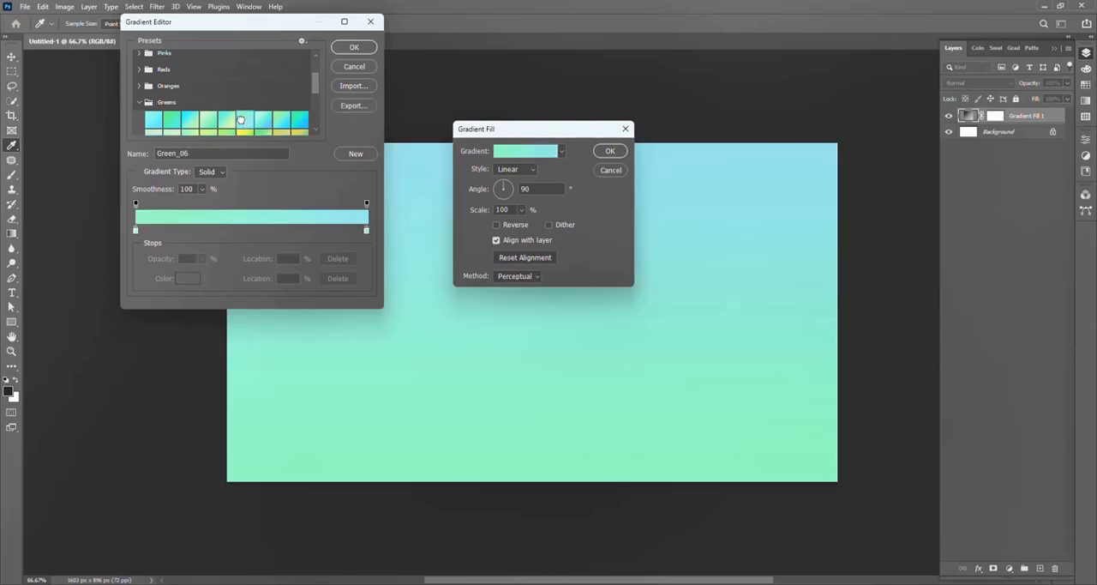
pyautogui.click(355, 49)
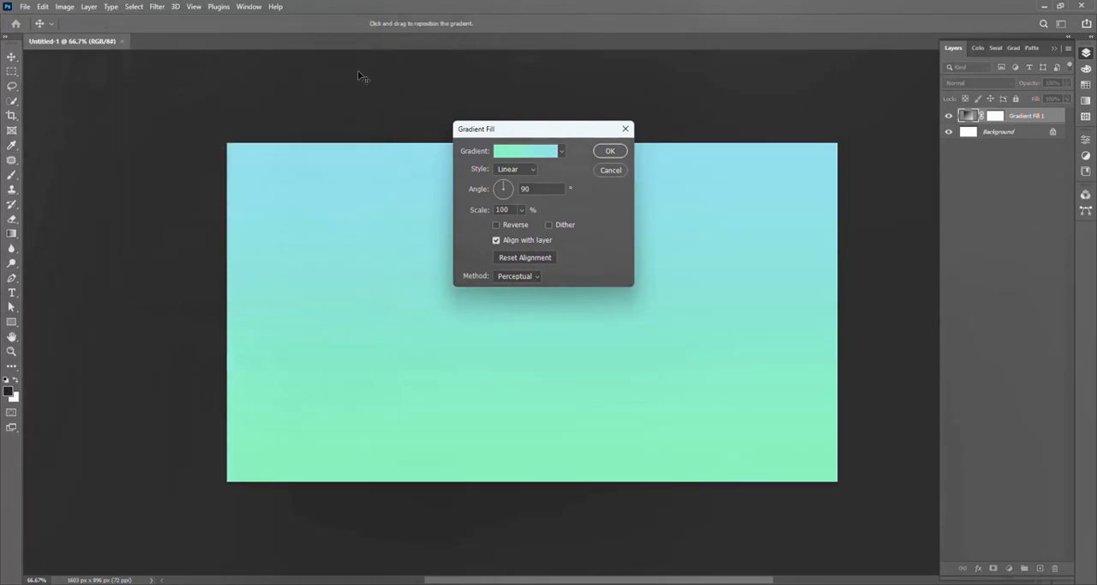
# Step: Set the gradient fill's style to Radial, increase its scale and apply it
pyautogui.click(525, 168)
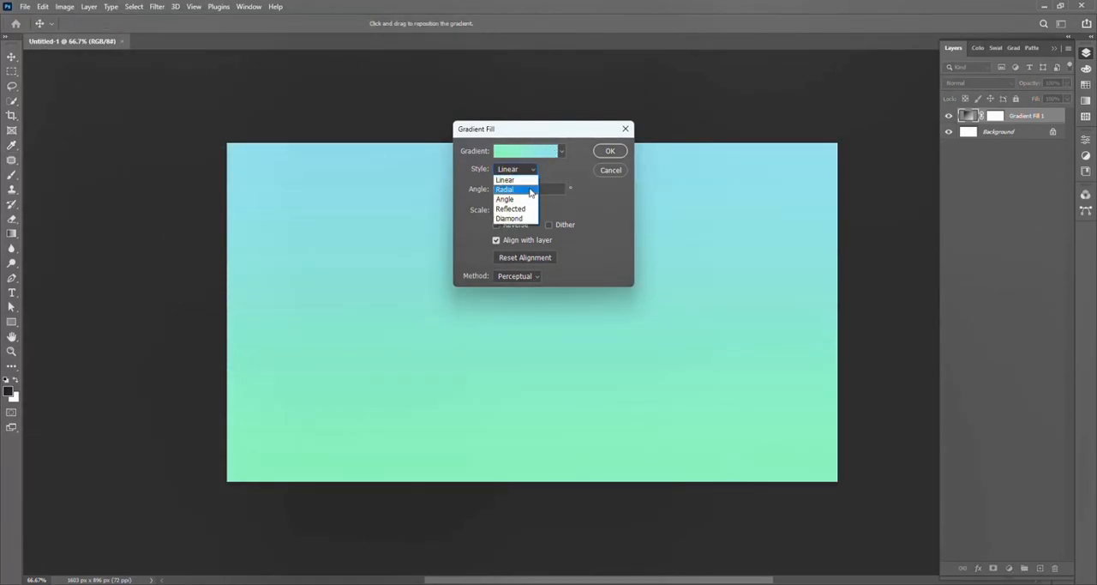
pyautogui.click(530, 189)
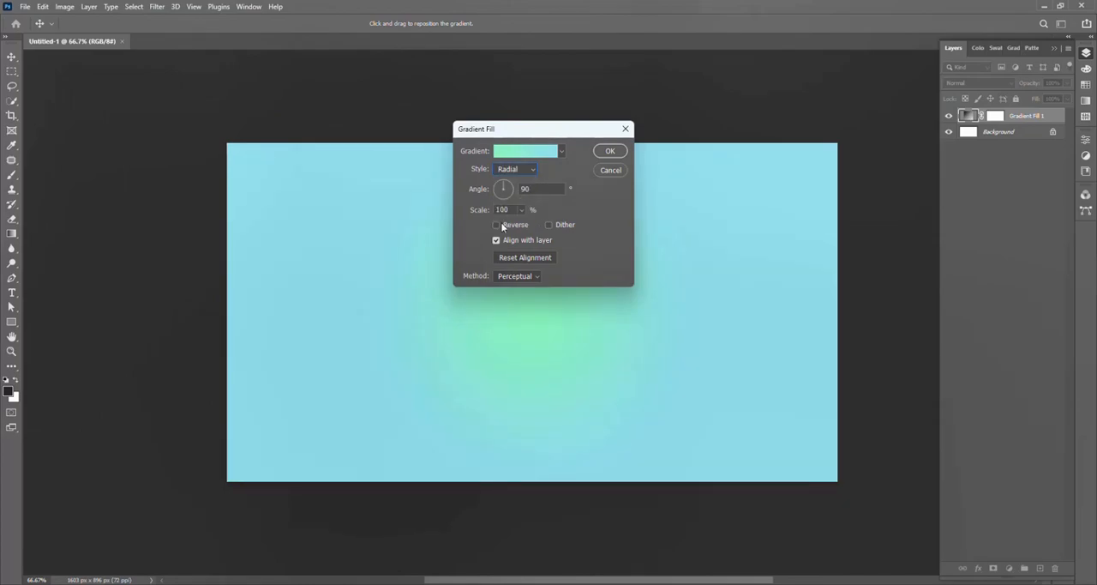
pyautogui.click(520, 209)
pyautogui.moveTo(519, 224); pyautogui.dragTo(529, 225)
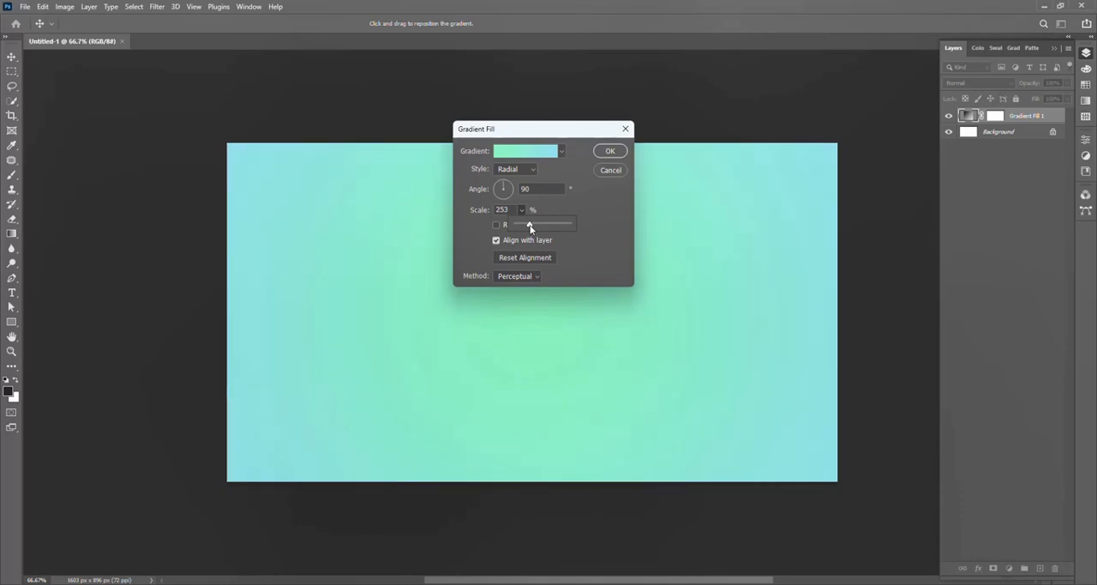
pyautogui.click(610, 151)
pyautogui.click(610, 151)
pyautogui.scroll(3, 636, 287)
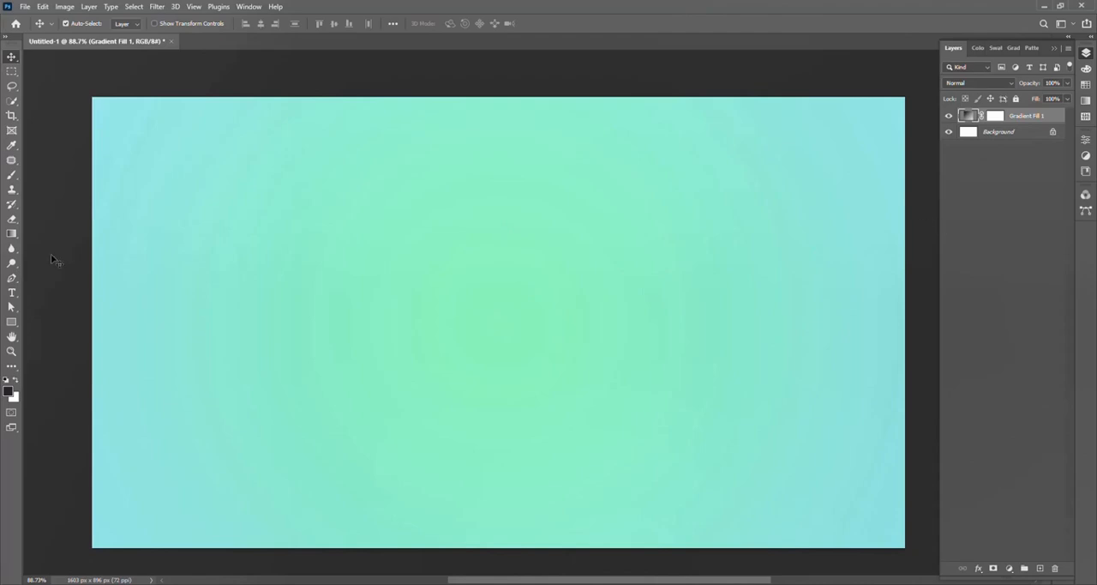
# Step: Add the text "Welcome" near the middle of the canvas with the Type tool
pyautogui.click(12, 291)
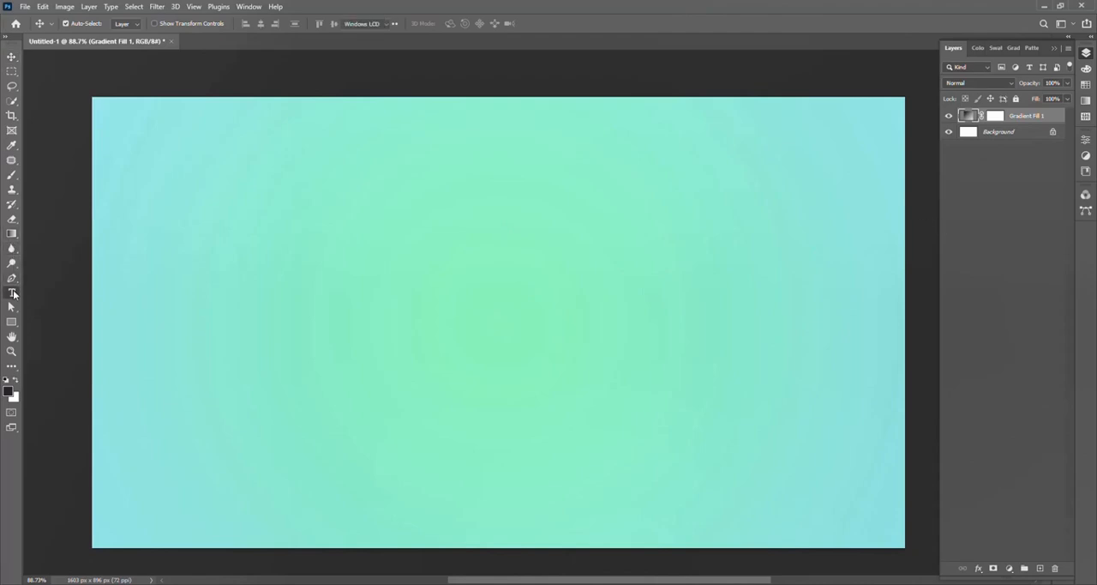
pyautogui.click(420, 288)
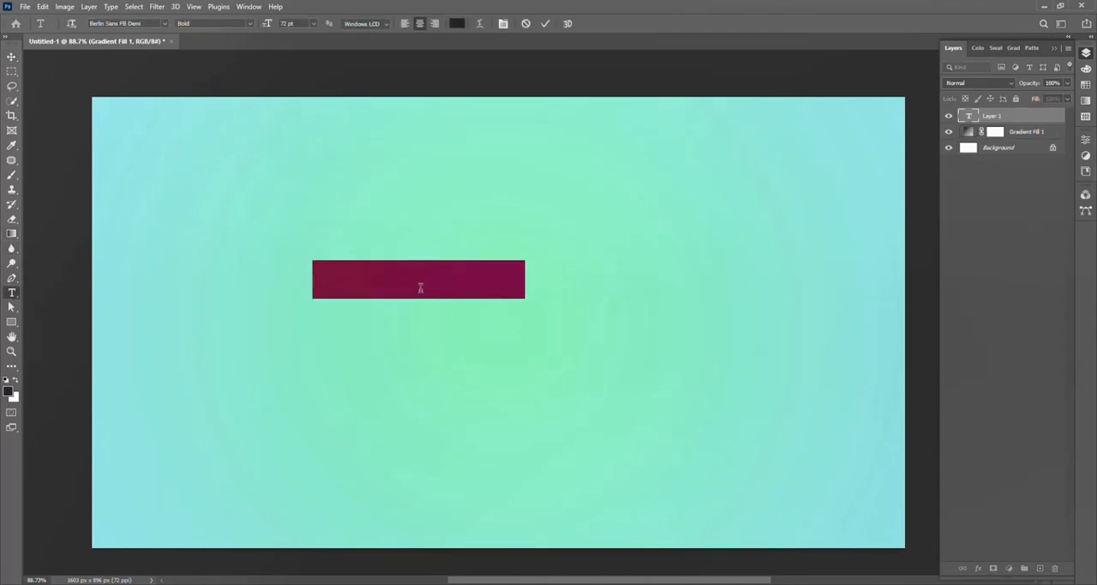
pyautogui.write('W')
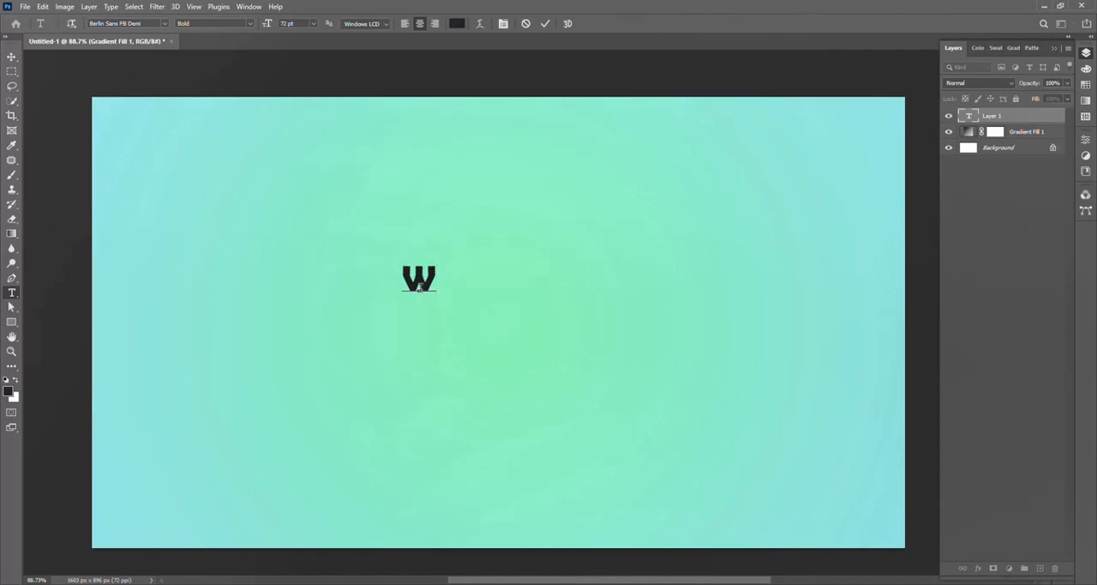
pyautogui.write('elcome')
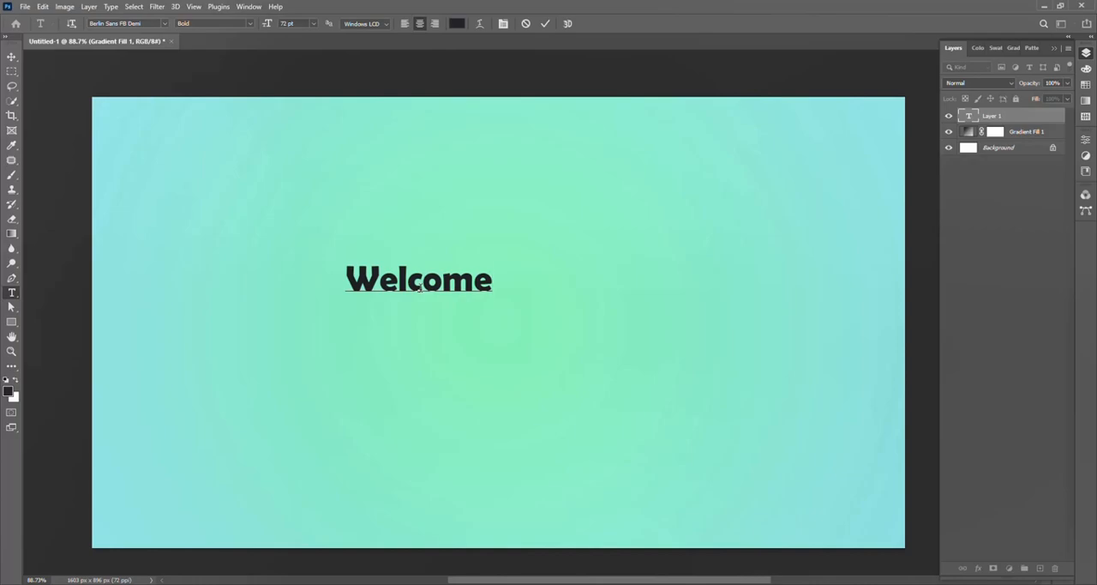
# Step: Set the font size of the whole Welcome text to 300 pt
pyautogui.hotkey('ctrl', 'a')
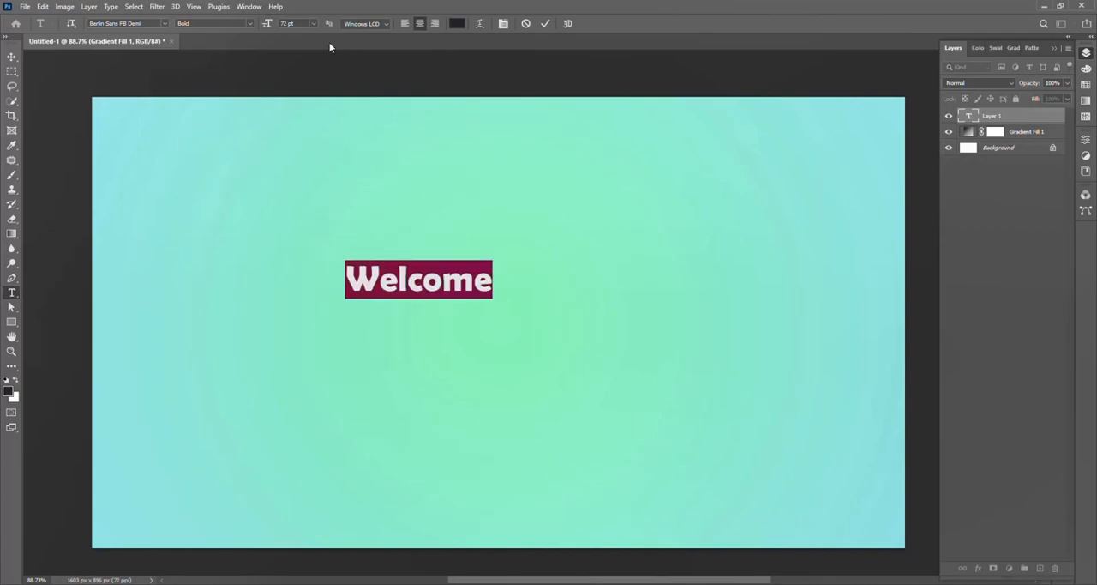
pyautogui.click(314, 24)
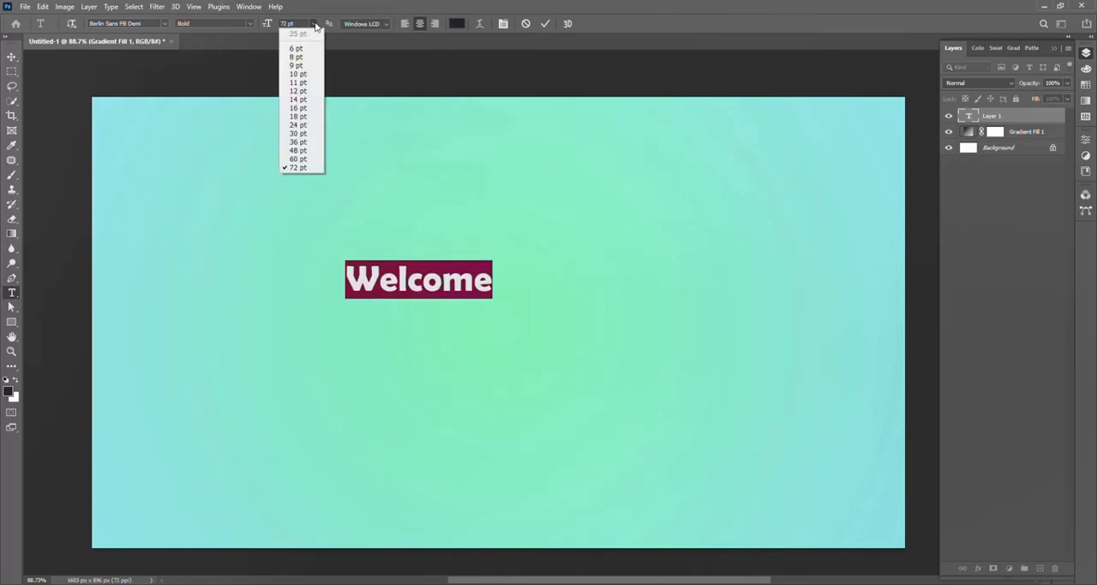
pyautogui.click(292, 25)
pyautogui.click(286, 24)
pyautogui.write('15')
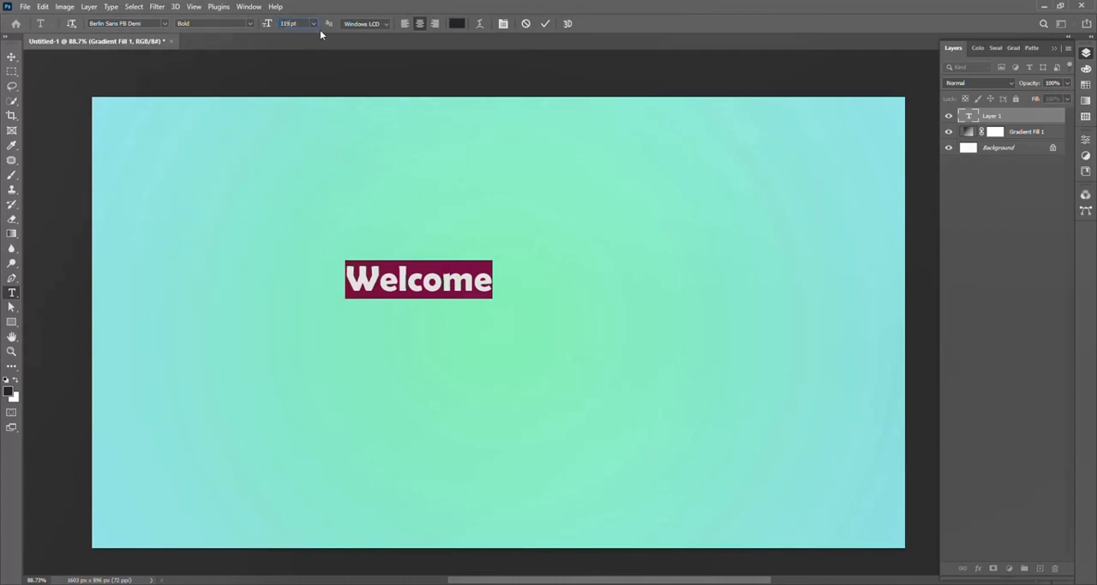
pyautogui.press('Return')
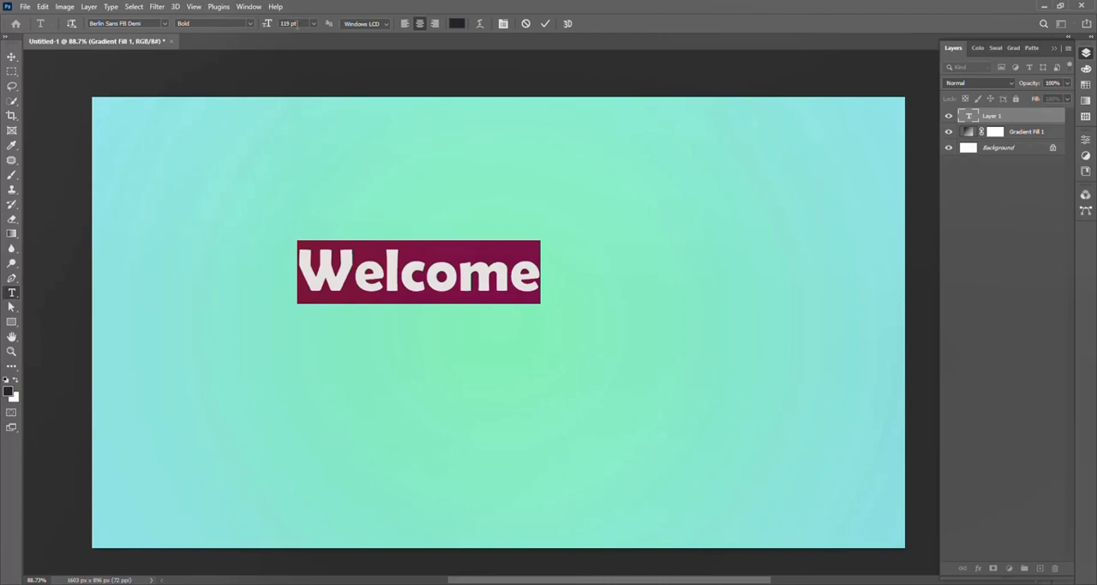
pyautogui.click(288, 24)
pyautogui.write('300')
pyautogui.press('Return')
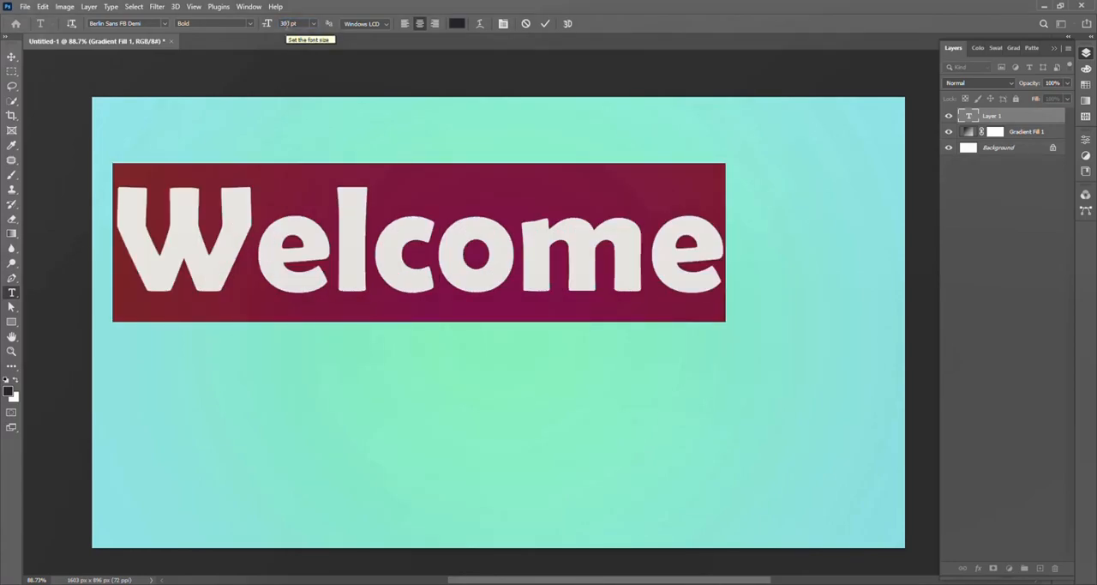
# Step: Commit the Welcome text and center it horizontally in the upper half of the canvas
pyautogui.moveTo(460, 389); pyautogui.dragTo(551, 372)
pyautogui.click(545, 24)
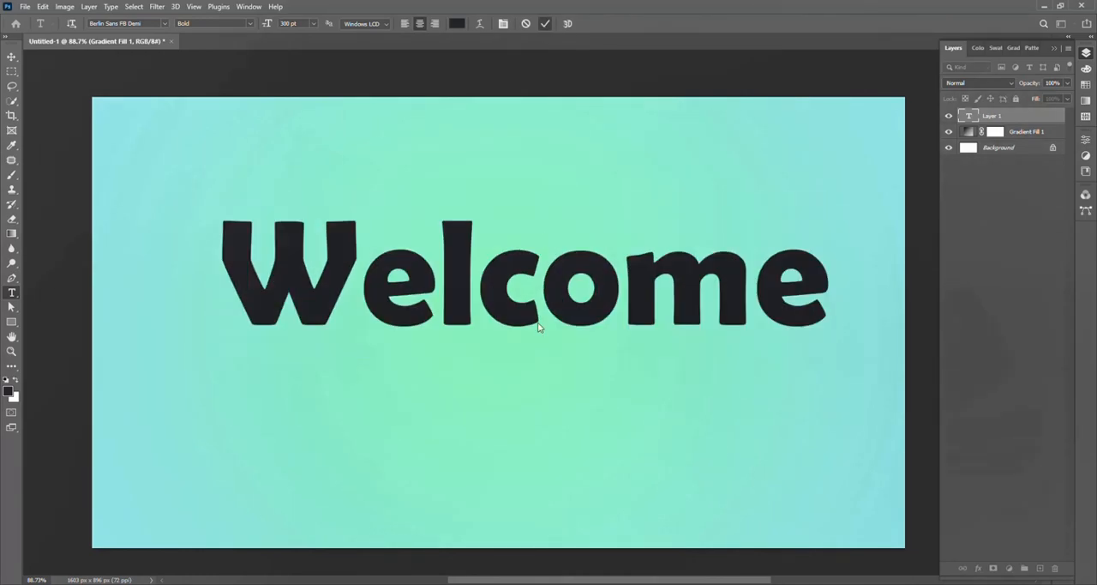
pyautogui.click(11, 56)
pyautogui.moveTo(470, 312); pyautogui.dragTo(465, 300)
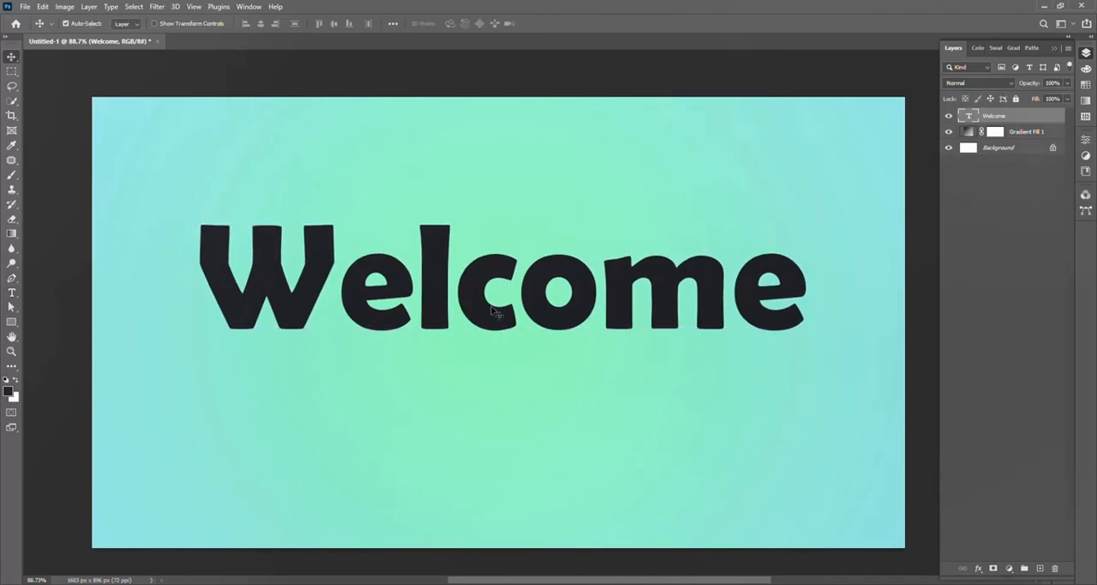
# Step: Warp the Welcome text with a horizontal Arc at +24% bend and move it slightly down
pyautogui.hotkey('ctrl', 't')
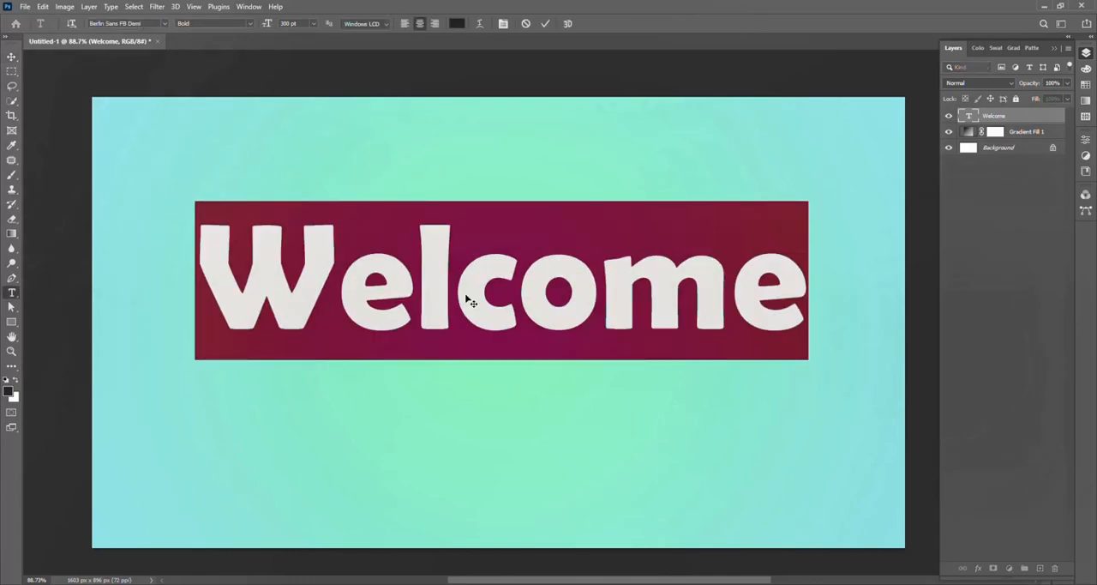
pyautogui.click(480, 24)
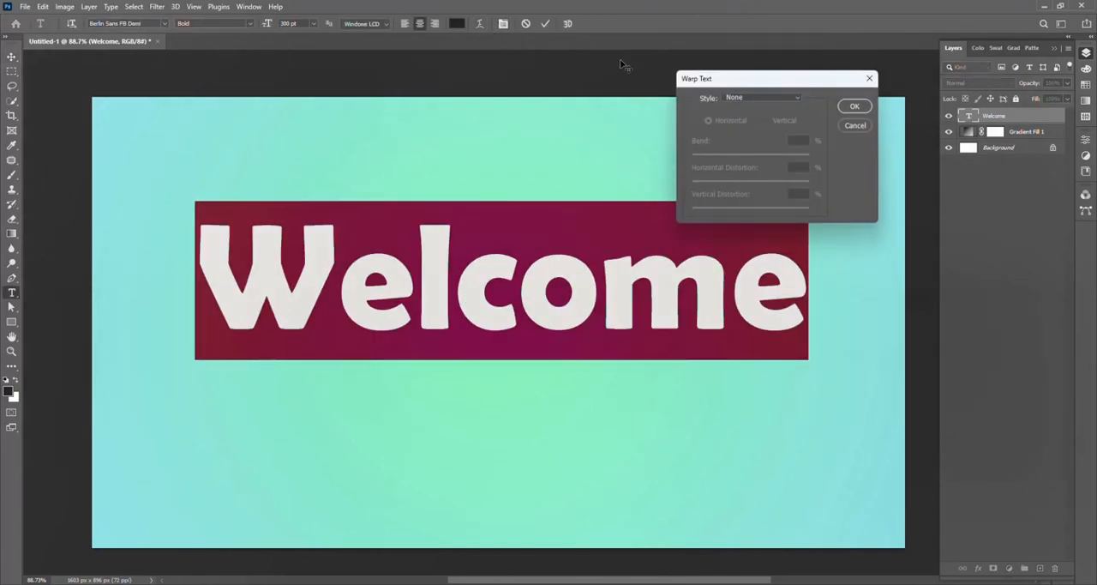
pyautogui.click(763, 96)
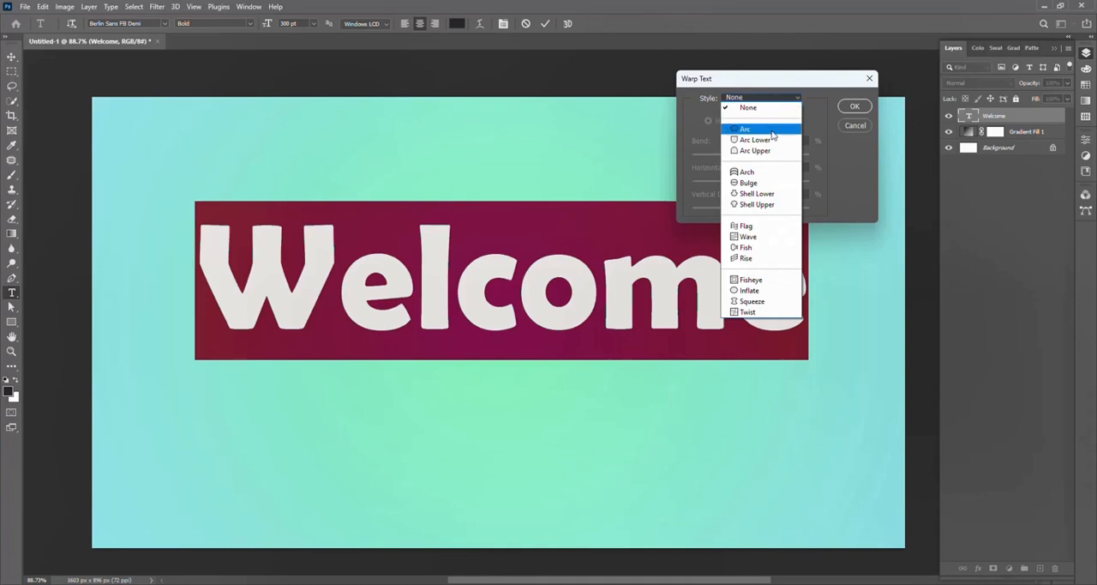
pyautogui.click(763, 122)
pyautogui.moveTo(779, 156); pyautogui.dragTo(768, 156)
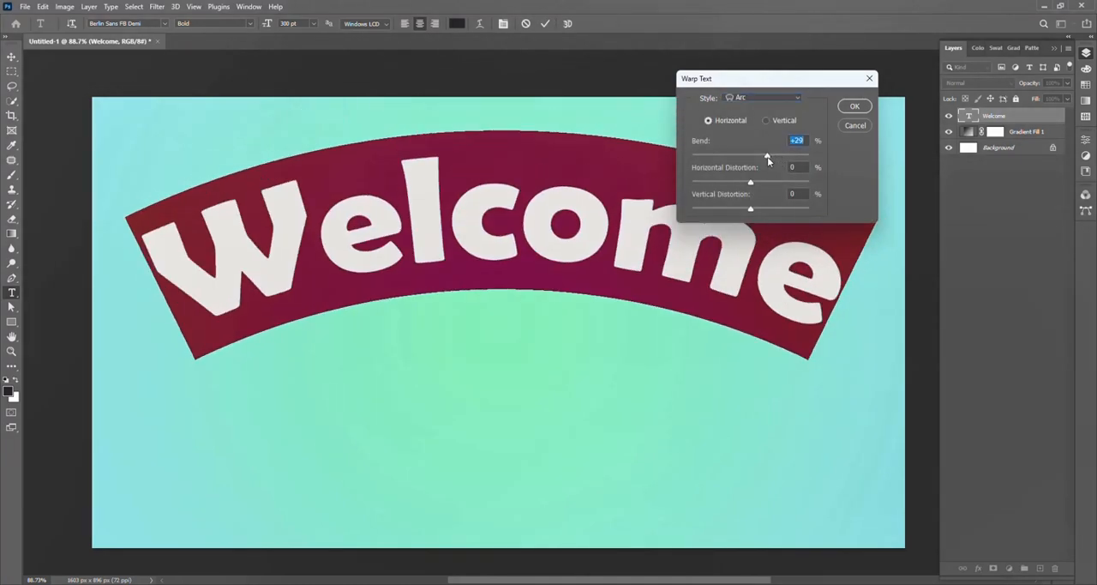
pyautogui.moveTo(767, 156); pyautogui.dragTo(765, 156)
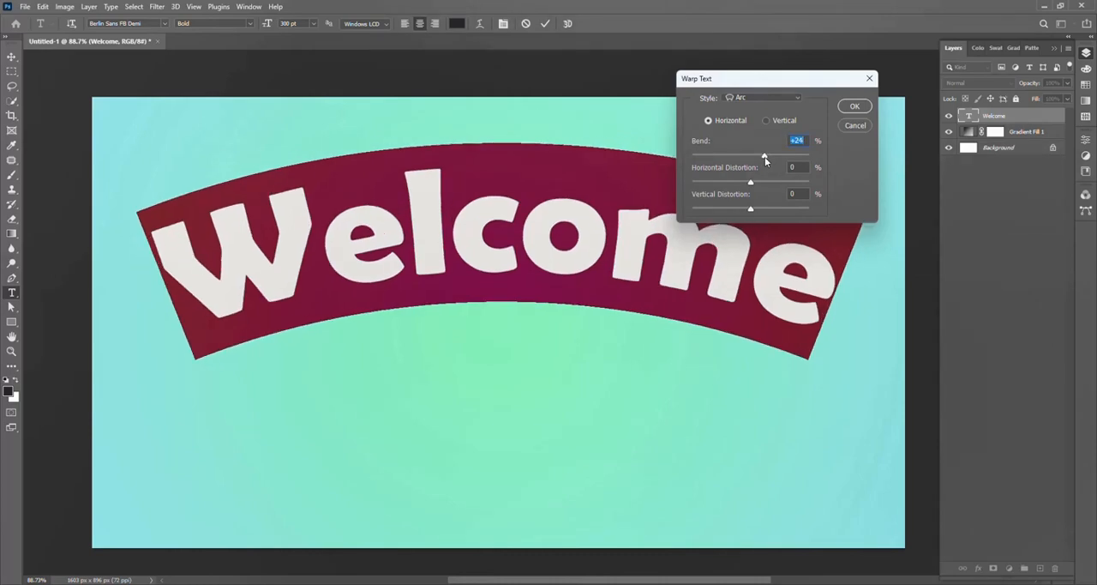
pyautogui.click(855, 106)
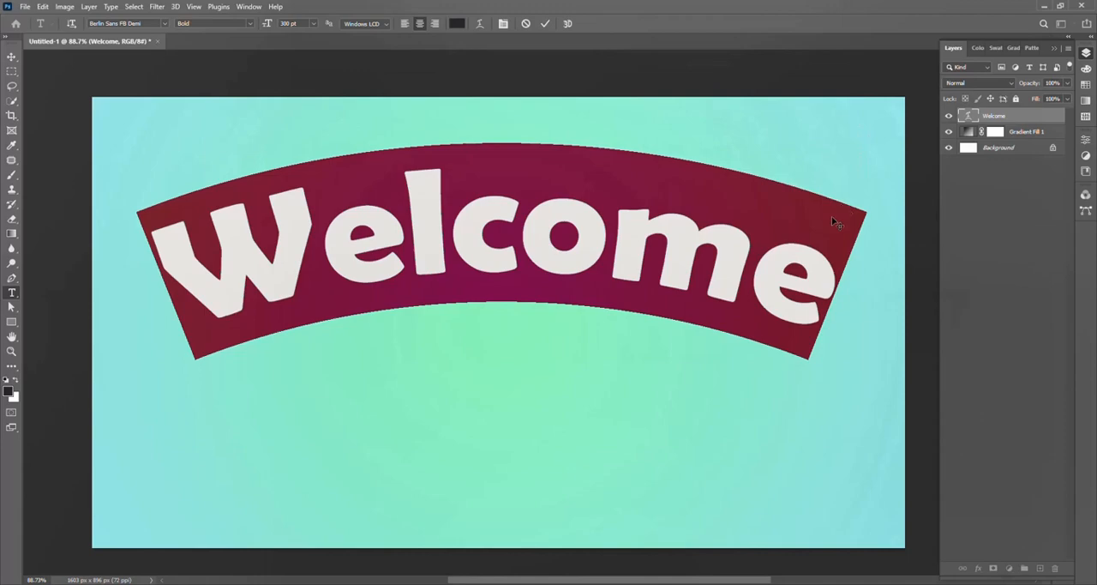
pyautogui.click(11, 57)
pyautogui.moveTo(486, 251); pyautogui.dragTo(481, 290)
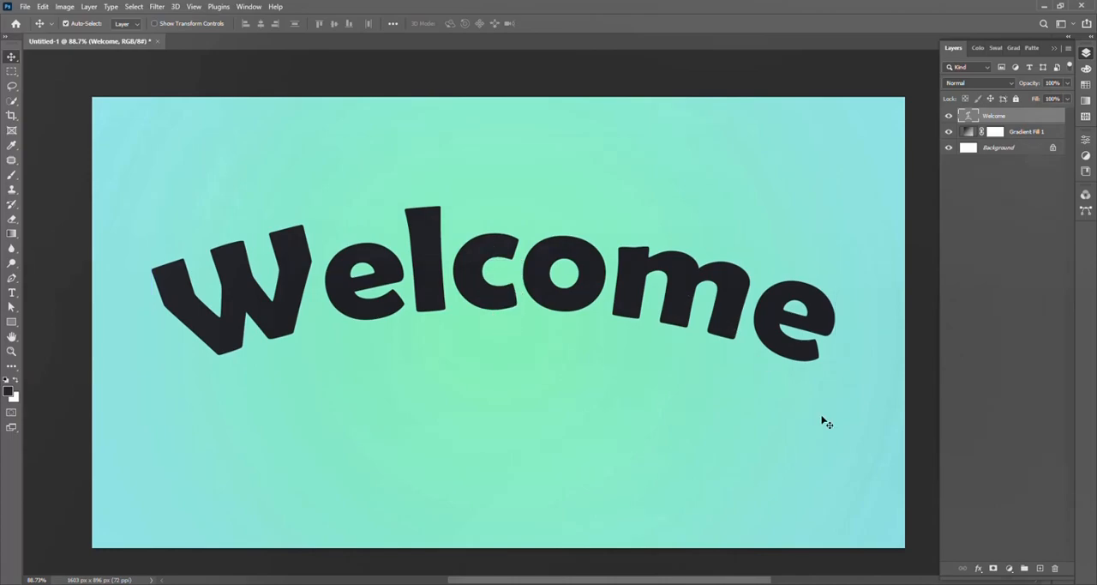
# Step: Add a 24 px purple outside Stroke effect to the Welcome text layer
pyautogui.click(978, 567)
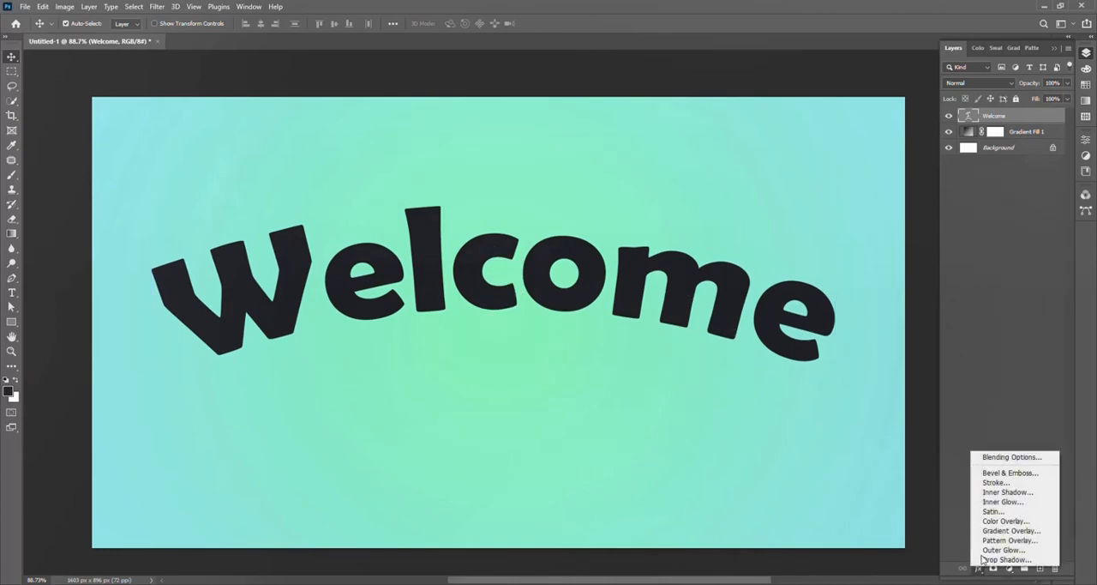
pyautogui.click(1015, 457)
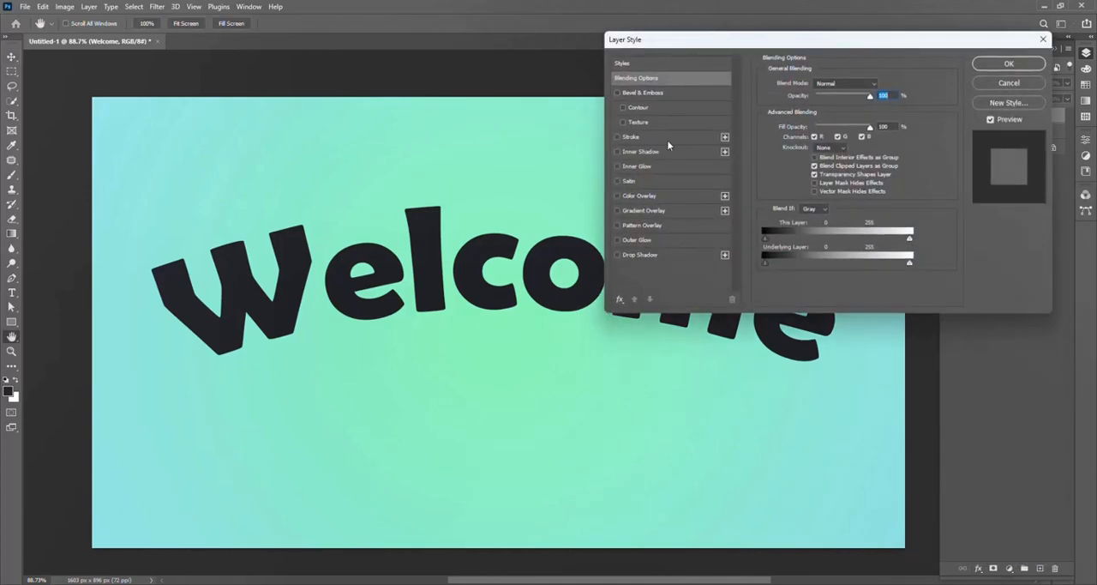
pyautogui.click(666, 135)
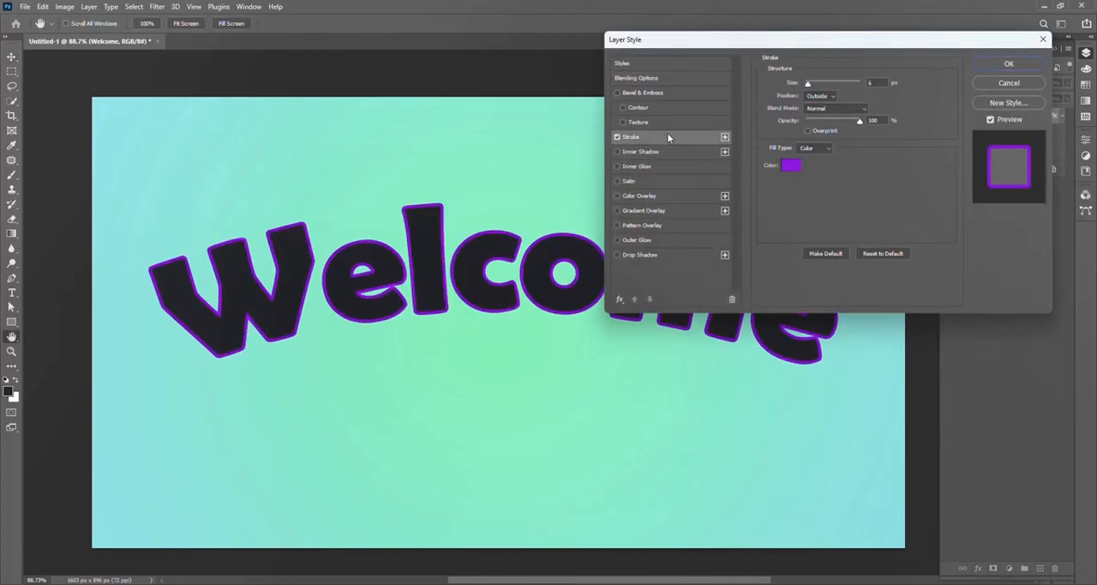
pyautogui.moveTo(807, 83); pyautogui.dragTo(816, 89)
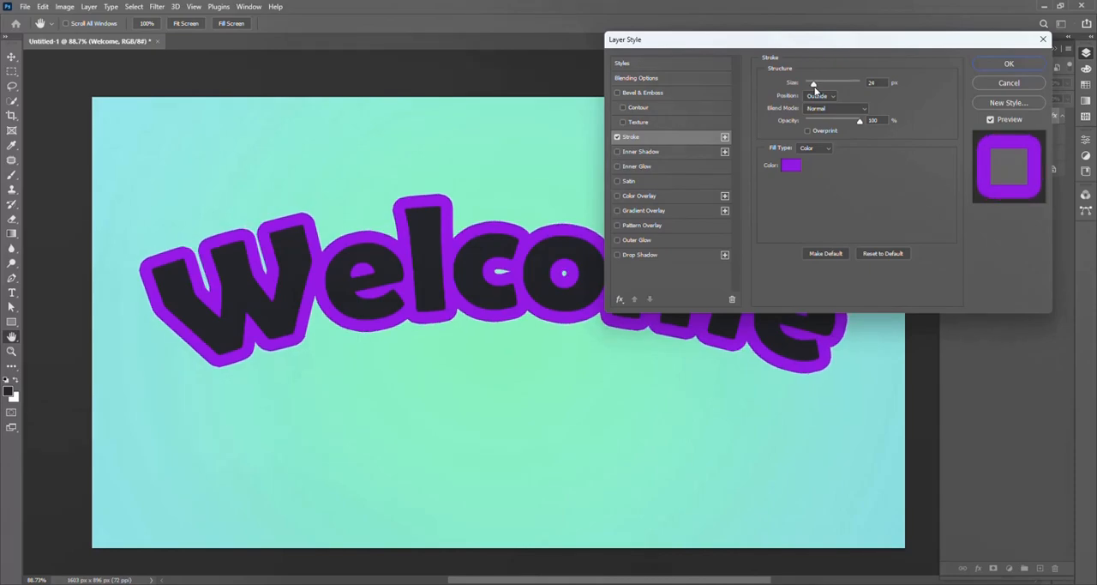
pyautogui.click(815, 89)
pyautogui.click(1010, 64)
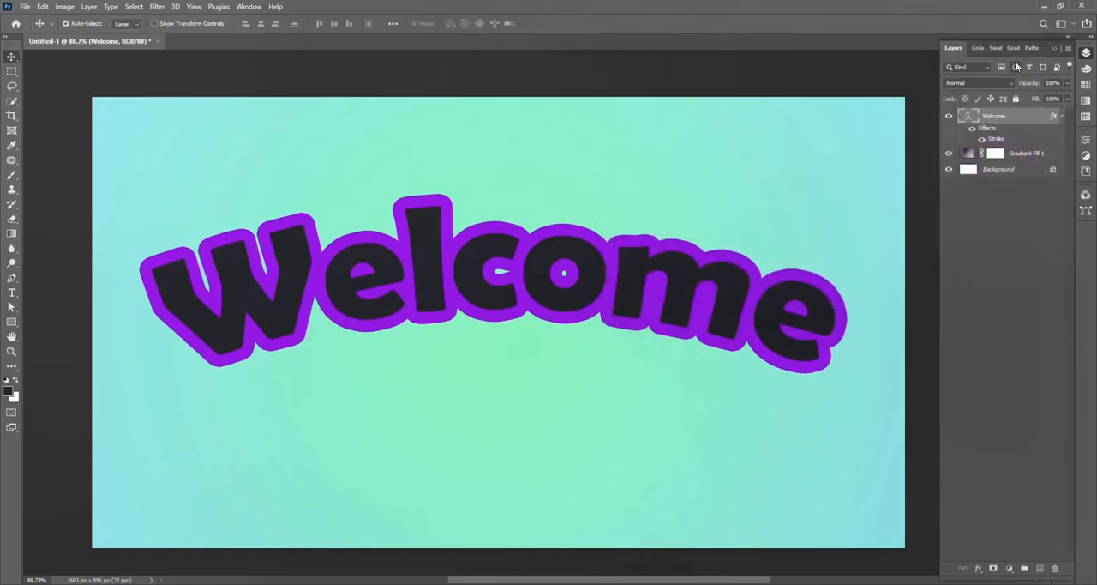
# Step: Duplicate the Welcome text layer and transform the copy, nudging it a couple of pixels up and to the right
pyautogui.click(1064, 118)
pyautogui.hotkey('ctrl', 'j')
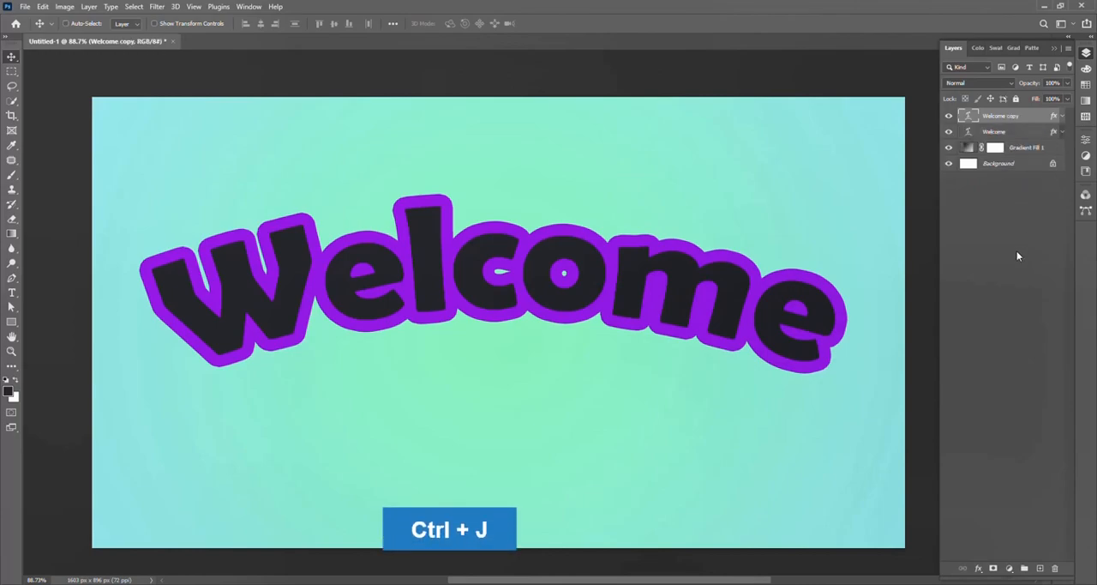
pyautogui.hotkey('ctrl', 't')
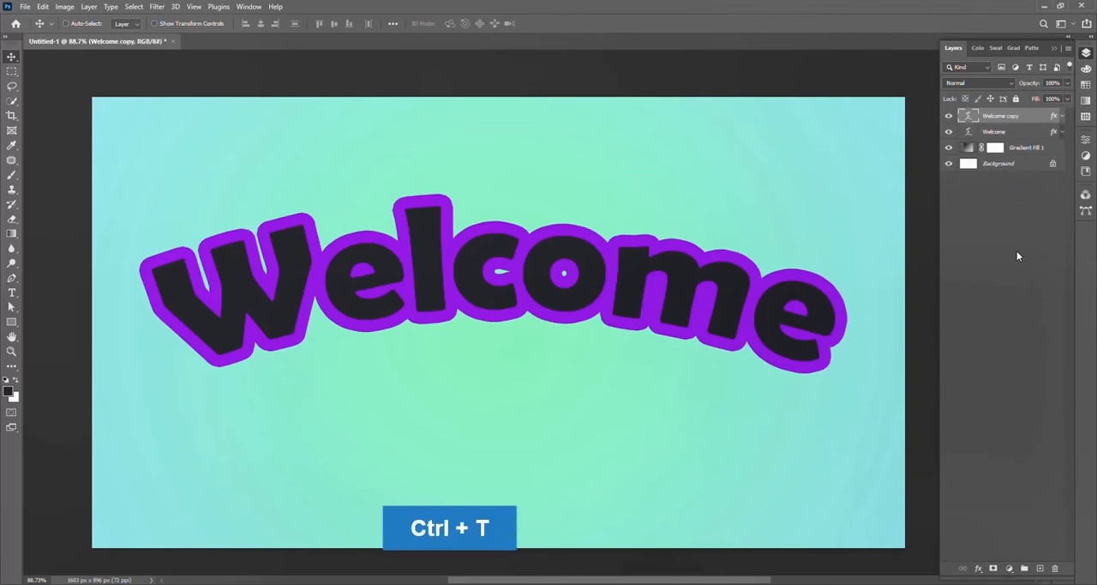
pyautogui.press('Up')
pyautogui.press('Right')
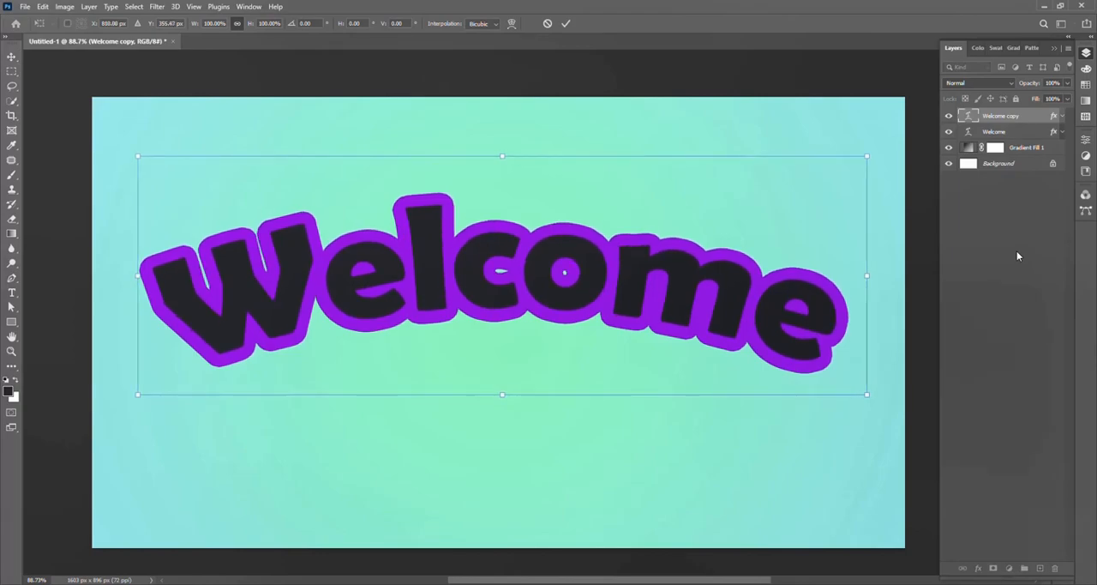
pyautogui.press('Return')
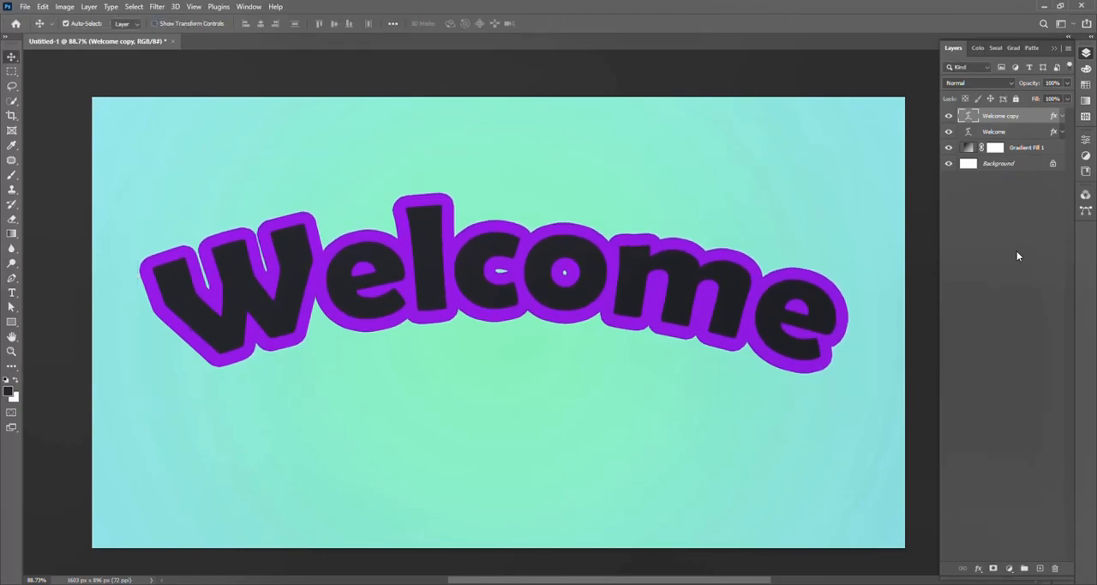
# Step: Repeat the duplicate-and-nudge transform eleven more times, up to Welcome copy 12, to build the purple extrusion
pyautogui.hotkey('ctrl', 'shift', 'alt', 't')
pyautogui.hotkey('ctrl', 'shift', 'alt', 't')
pyautogui.hotkey('ctrl', 'shift', 'alt', 't')
pyautogui.hotkey('ctrl', 'shift', 'alt', 't')
pyautogui.hotkey('ctrl', 'shift', 'alt', 't')
pyautogui.hotkey('ctrl', 'shift', 'alt', 't')
pyautogui.hotkey('ctrl', 'shift', 'alt', 't')
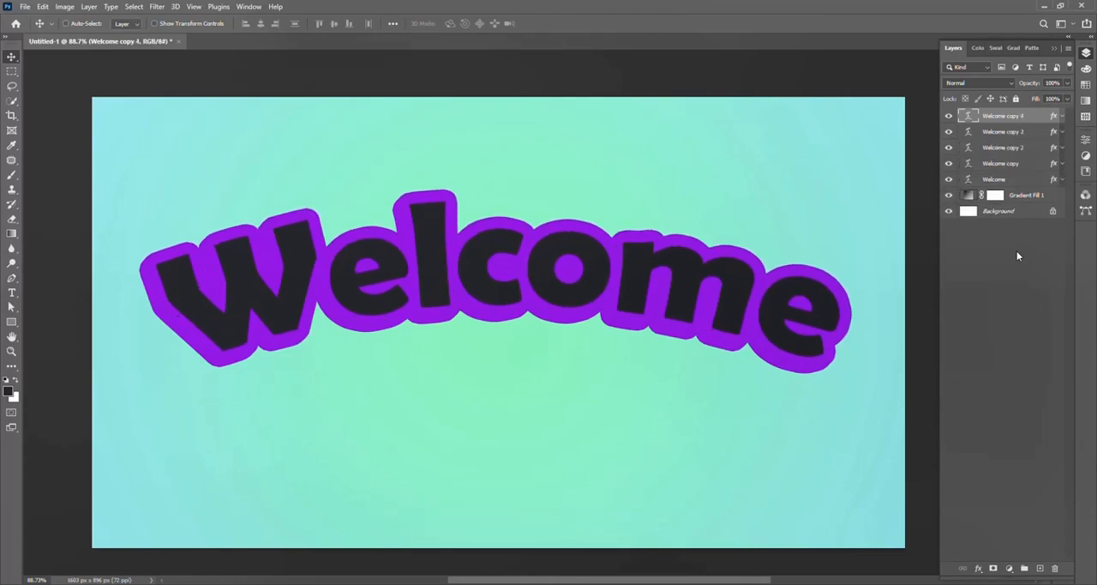
pyautogui.hotkey('ctrl', 'shift', 'alt', 't')
pyautogui.hotkey('ctrl', 'shift', 'alt', 't')
pyautogui.hotkey('ctrl', 'shift', 'alt', 't')
pyautogui.hotkey('ctrl', 'shift', 'alt', 't')
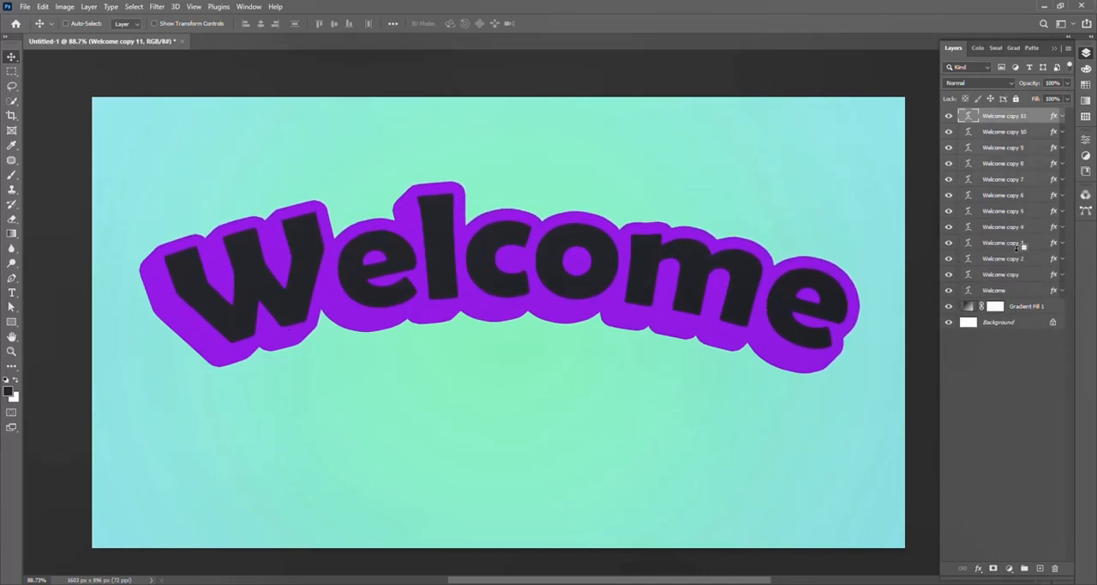
pyautogui.hotkey('ctrl', 'shift', 'alt', 't')
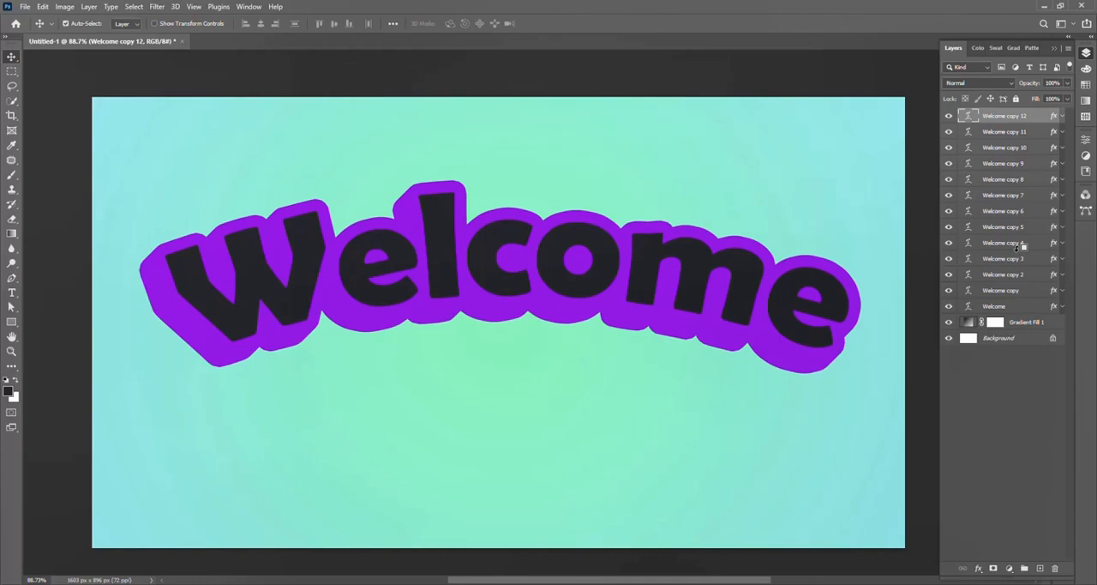
# Step: Group the layers from Welcome copy 11 down to Welcome, leaving Welcome copy 12 outside the group
pyautogui.click(1026, 131)
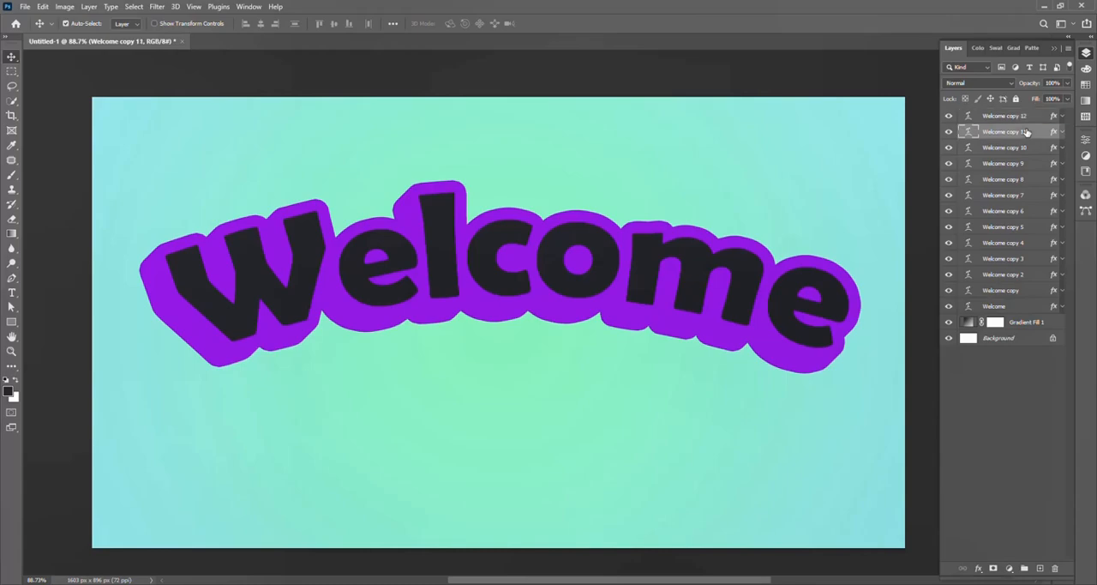
pyautogui.keyDown('shift'); pyautogui.click(1024, 308); pyautogui.keyUp('shift')
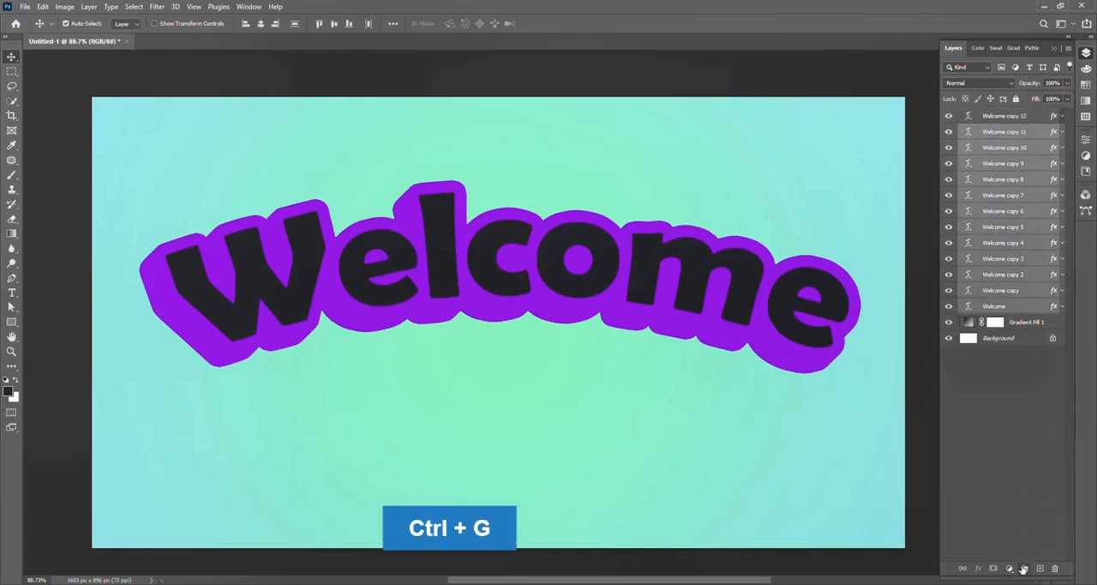
pyautogui.hotkey('ctrl', 'g')
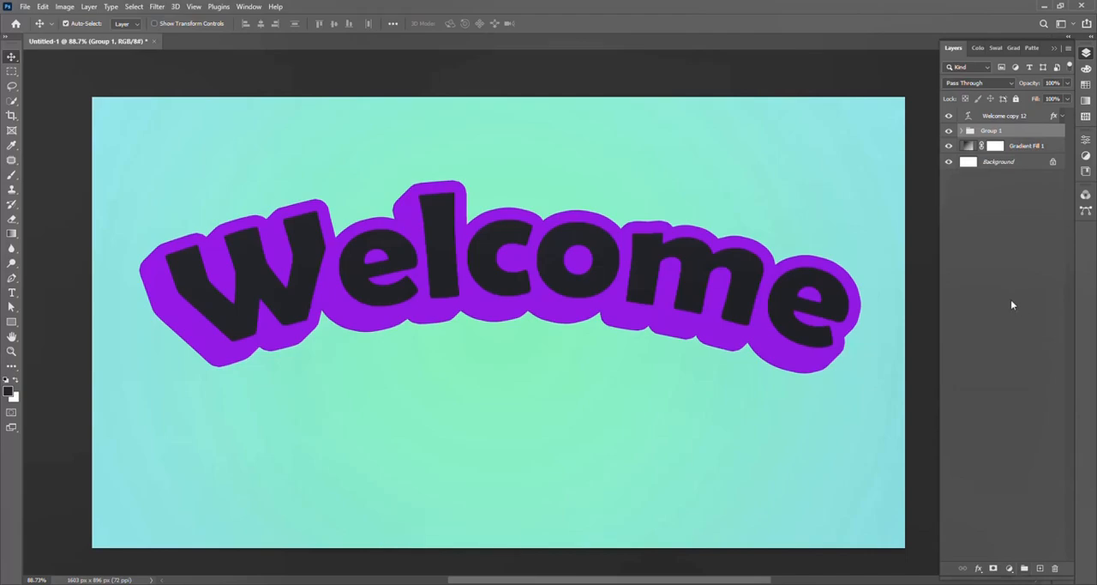
# Step: Change the text color of the Welcome copy 12 layer to orange #ff7200 and commit the edit
pyautogui.click(983, 117)
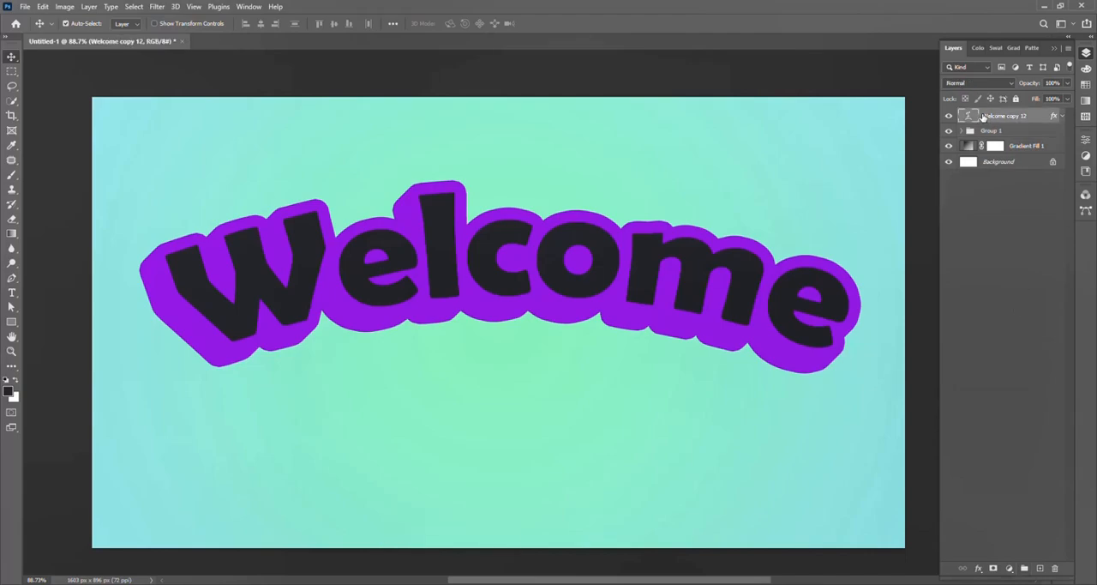
pyautogui.doubleClick(970, 117)
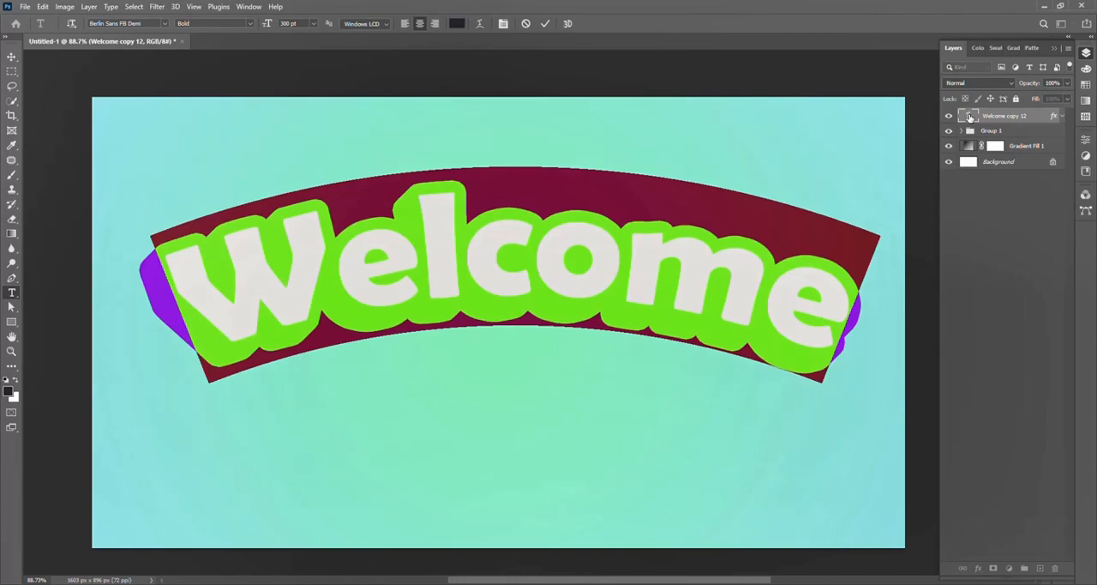
pyautogui.click(457, 23)
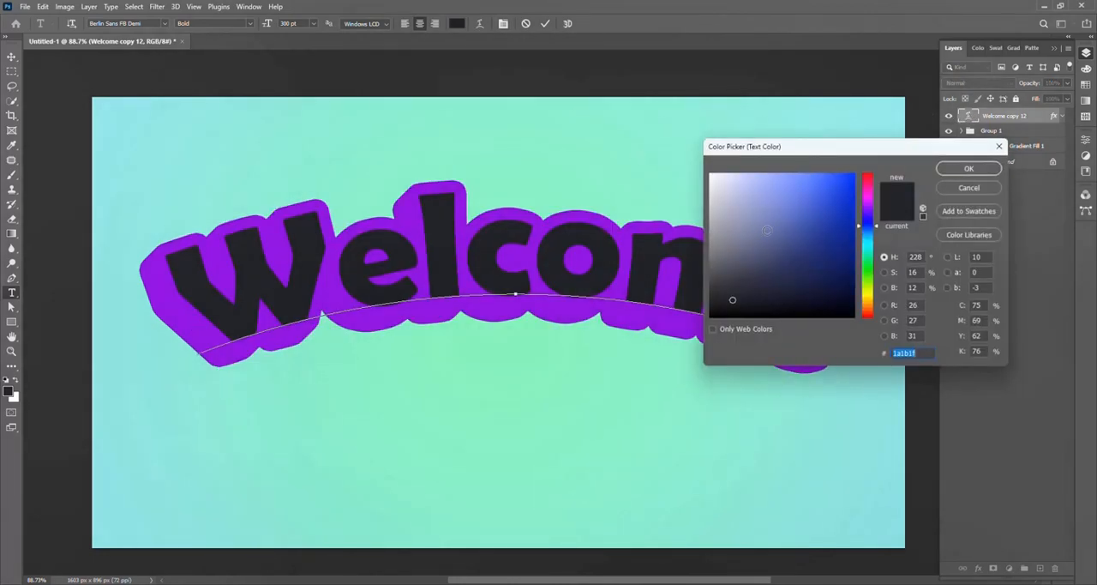
pyautogui.moveTo(868, 296); pyautogui.dragTo(868, 304)
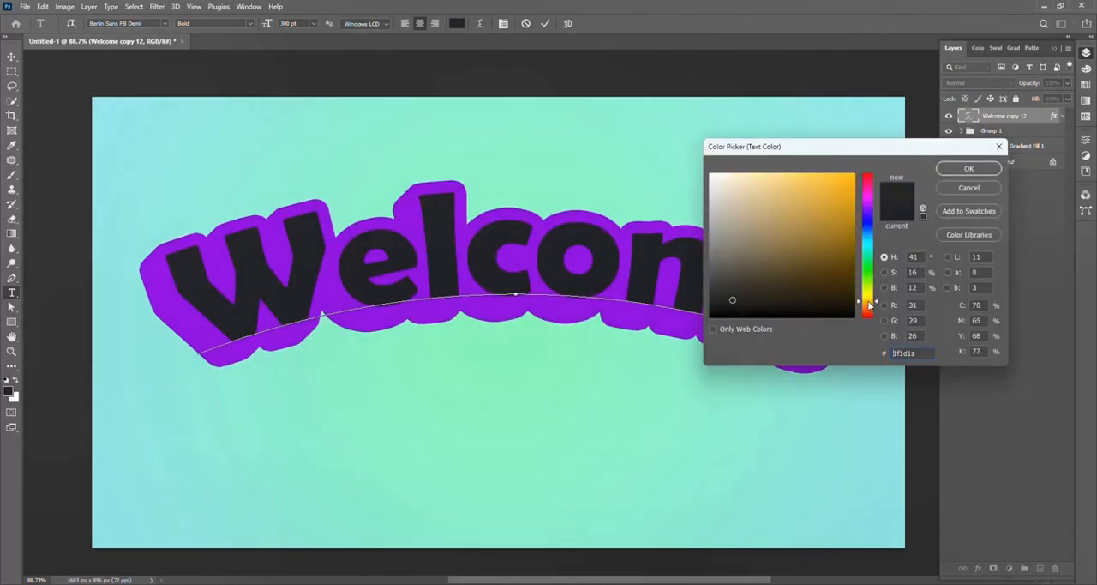
pyautogui.write('ffae00')
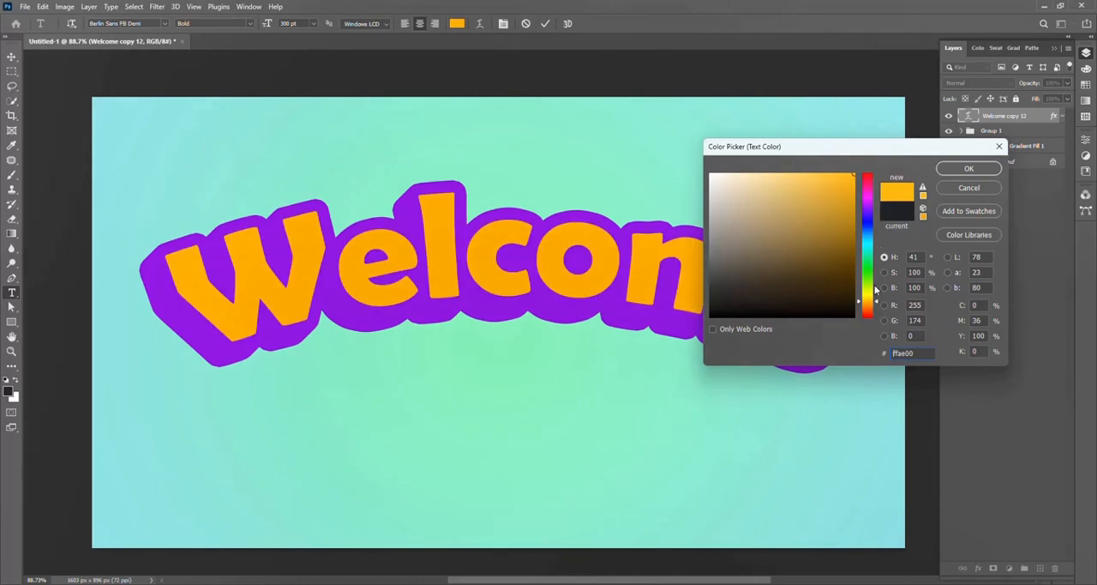
pyautogui.click(868, 306)
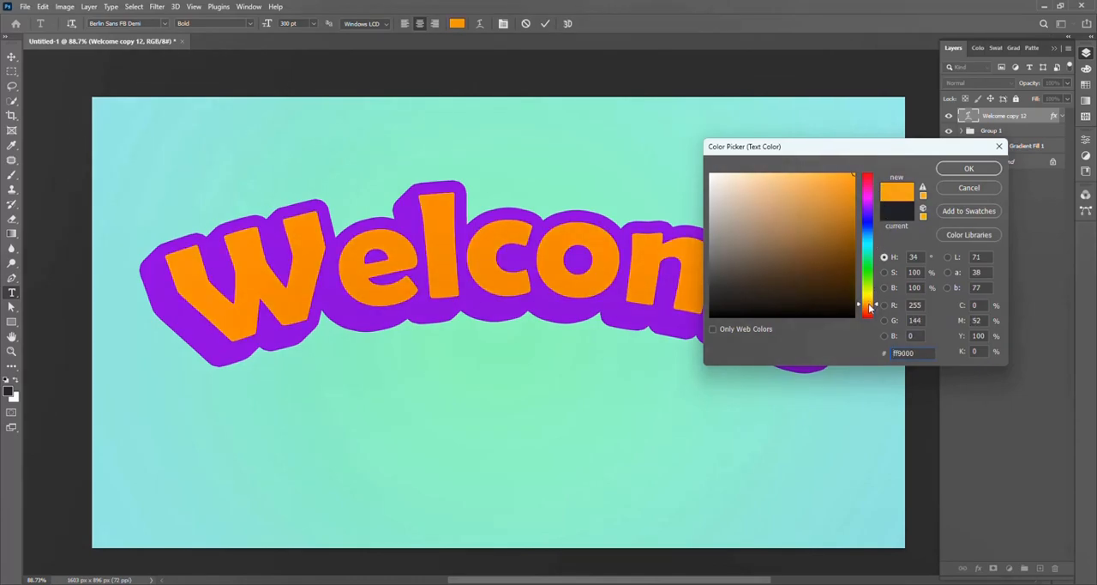
pyautogui.click(869, 310)
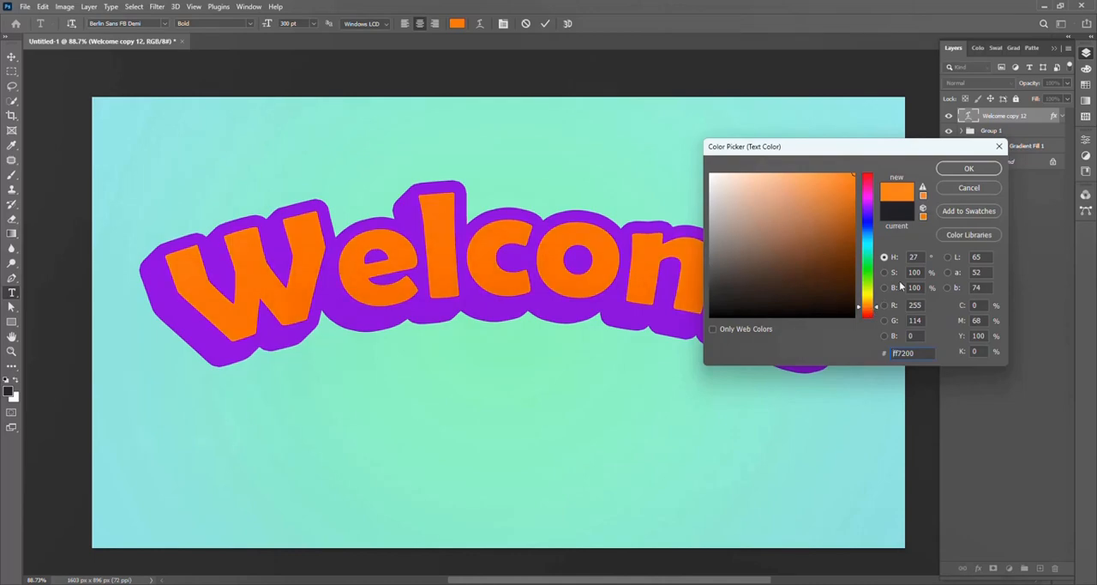
pyautogui.click(968, 168)
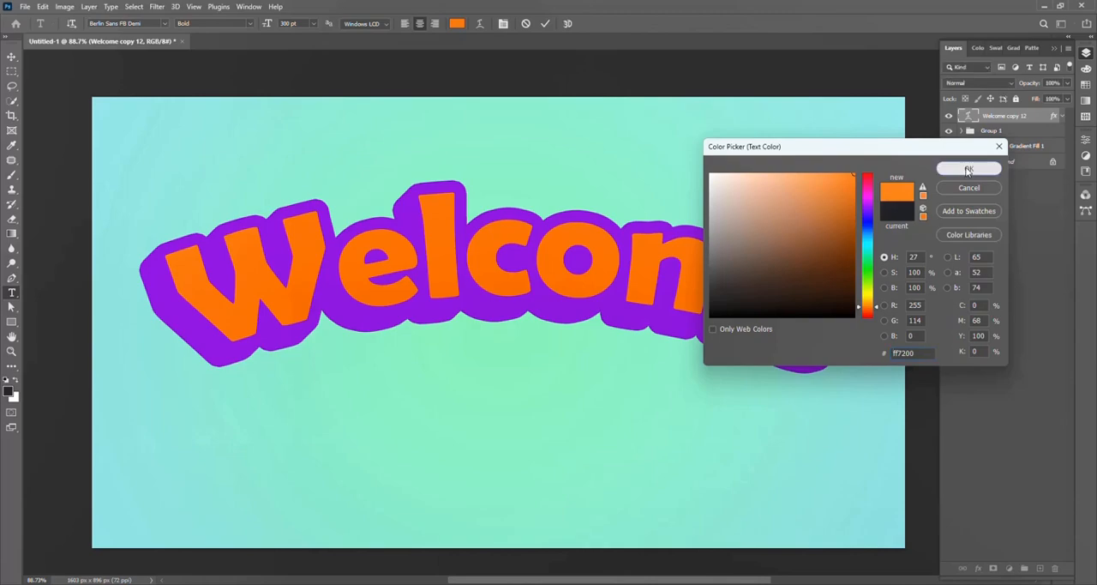
pyautogui.click(546, 23)
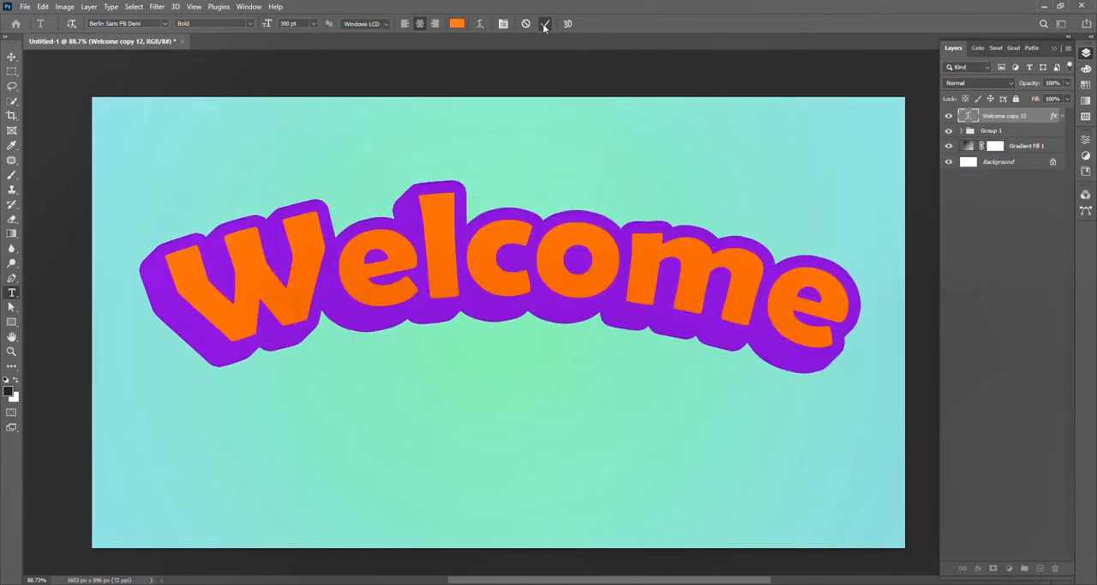
# Step: Clear the Stroke layer style from the orange Welcome text layer
pyautogui.press('v')
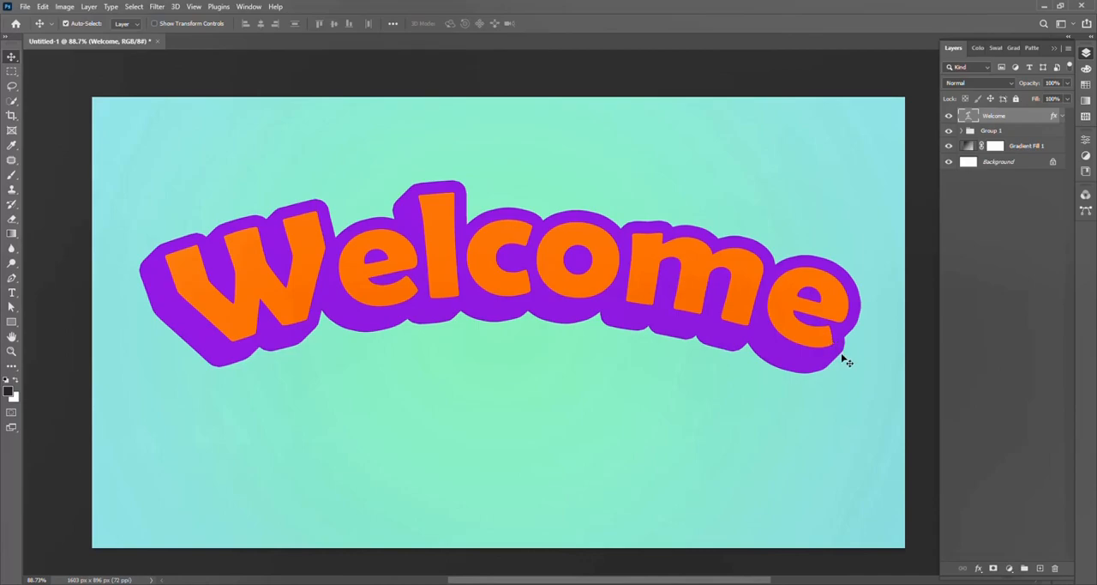
pyautogui.click(1063, 116)
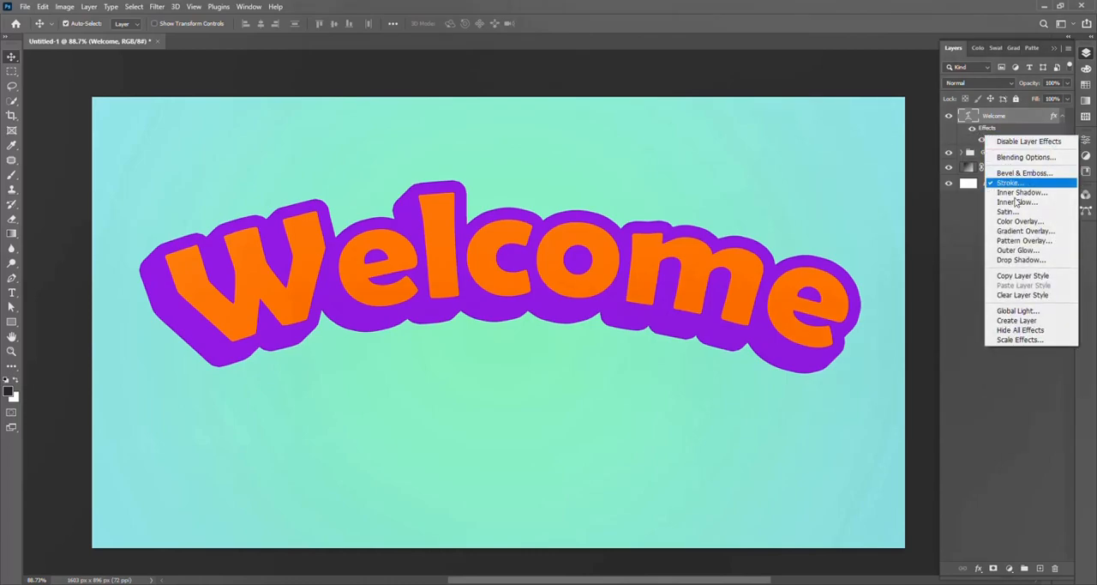
pyautogui.click(1051, 295)
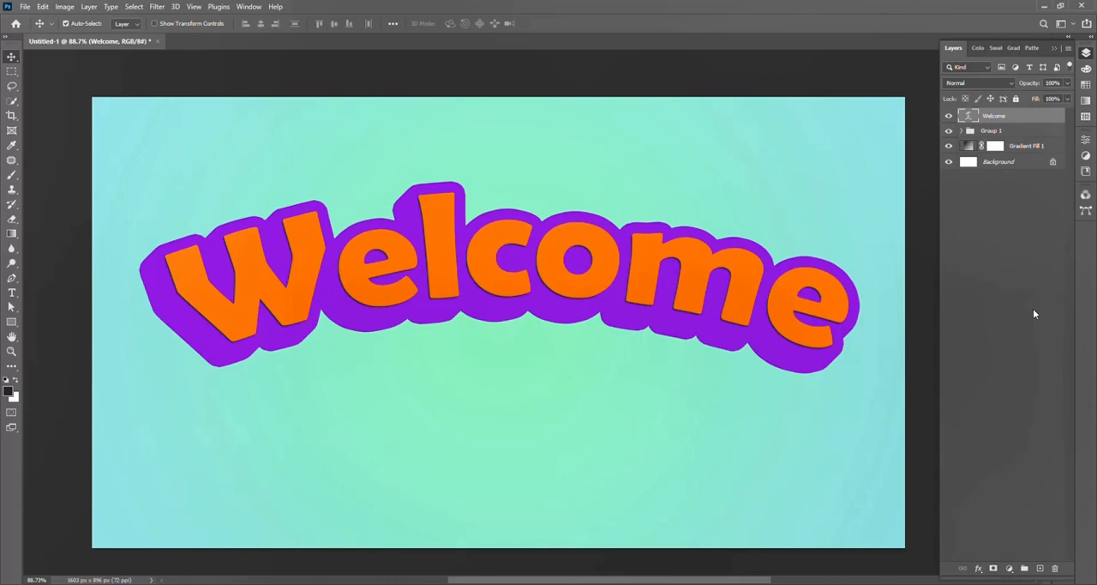
# Step: Duplicate the orange Welcome layer and transform the copy, moving it about 2 px up and 2 px to the right
pyautogui.hotkey('ctrl', 'j')
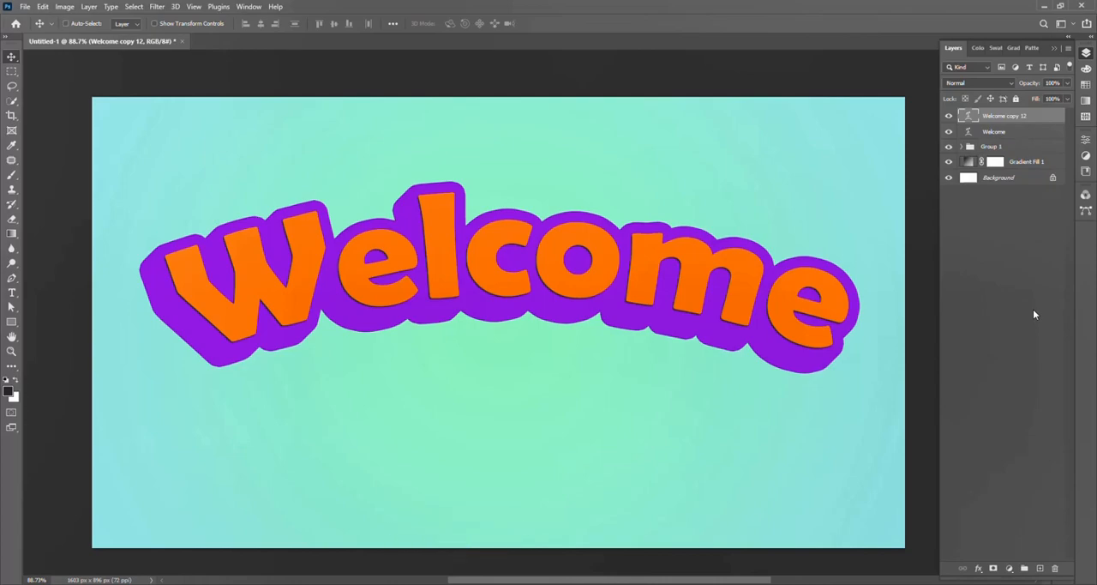
pyautogui.hotkey('ctrl', 't')
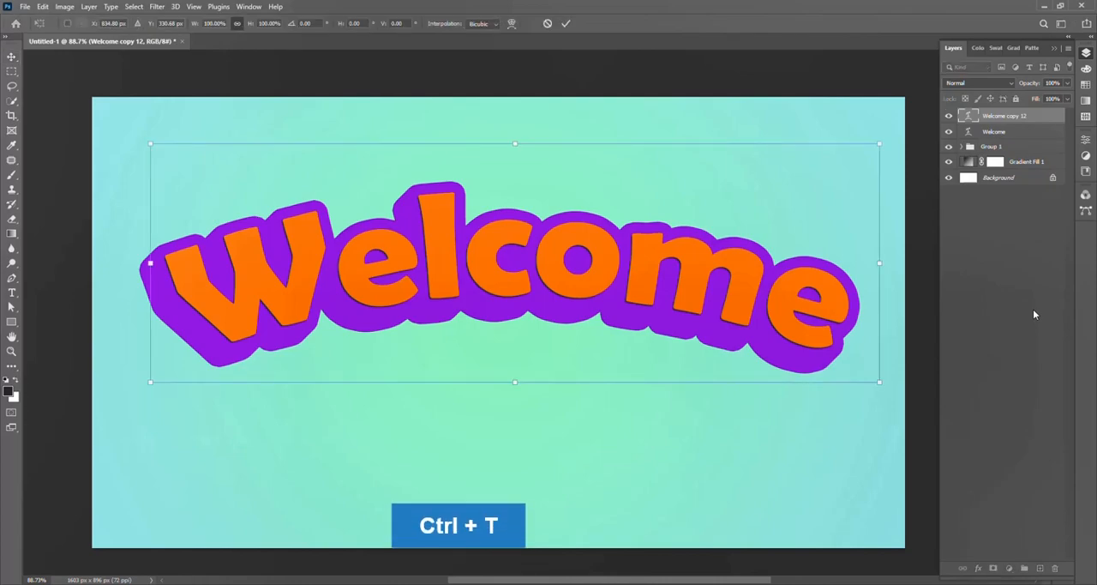
pyautogui.press('Up')
pyautogui.press('Right')
pyautogui.press('Right')
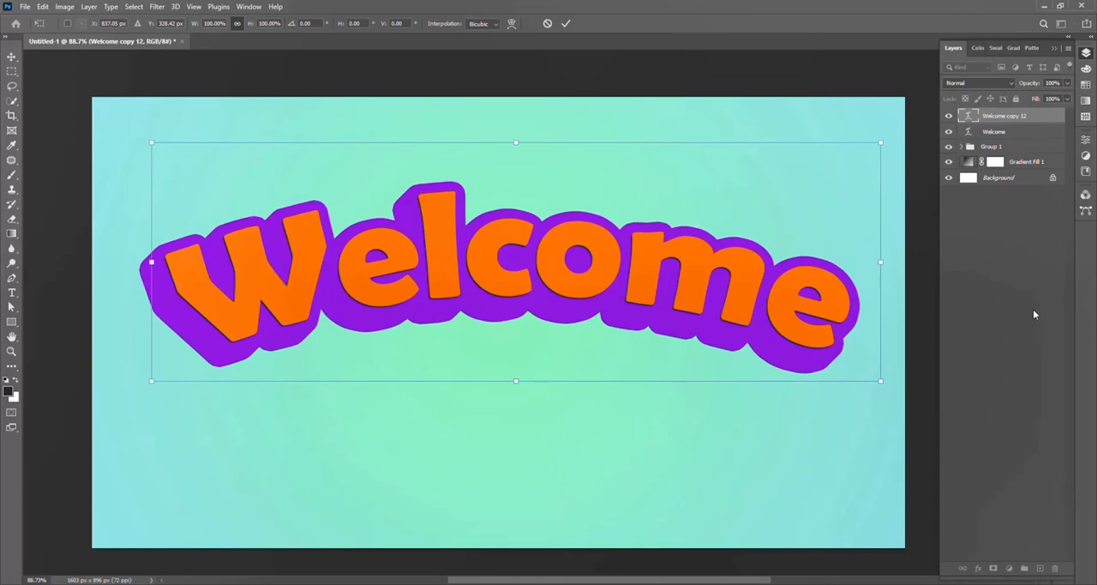
pyautogui.press('Return')
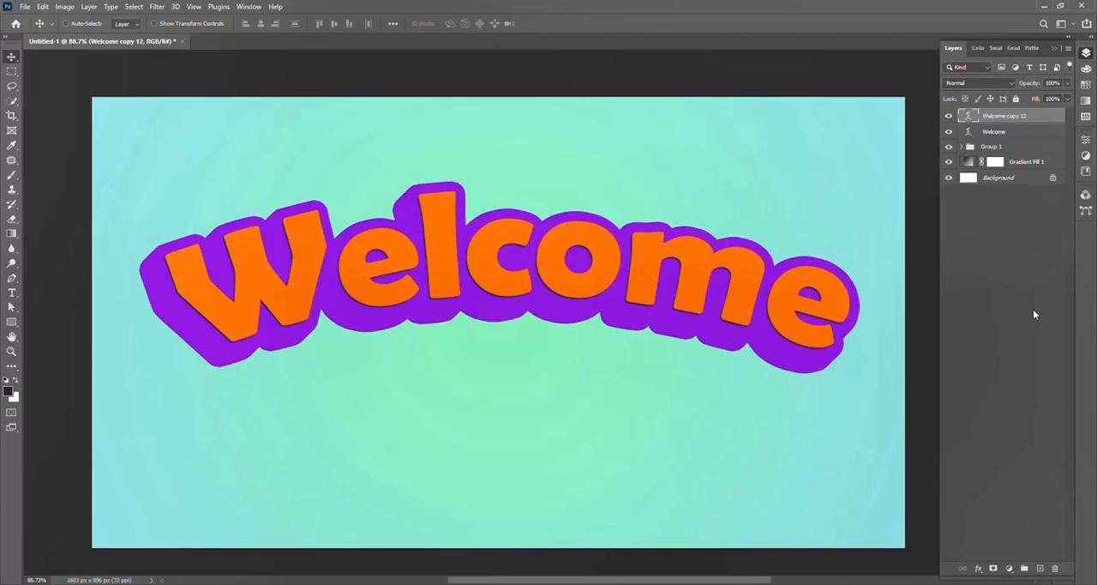
# Step: Repeat the duplicate-and-move transform four times, up to Welcome copy 16, to thicken the orange lettering
pyautogui.hotkey('ctrl', 'shift', 'alt', 't')
pyautogui.hotkey('ctrl', 'shift', 'alt', 't')
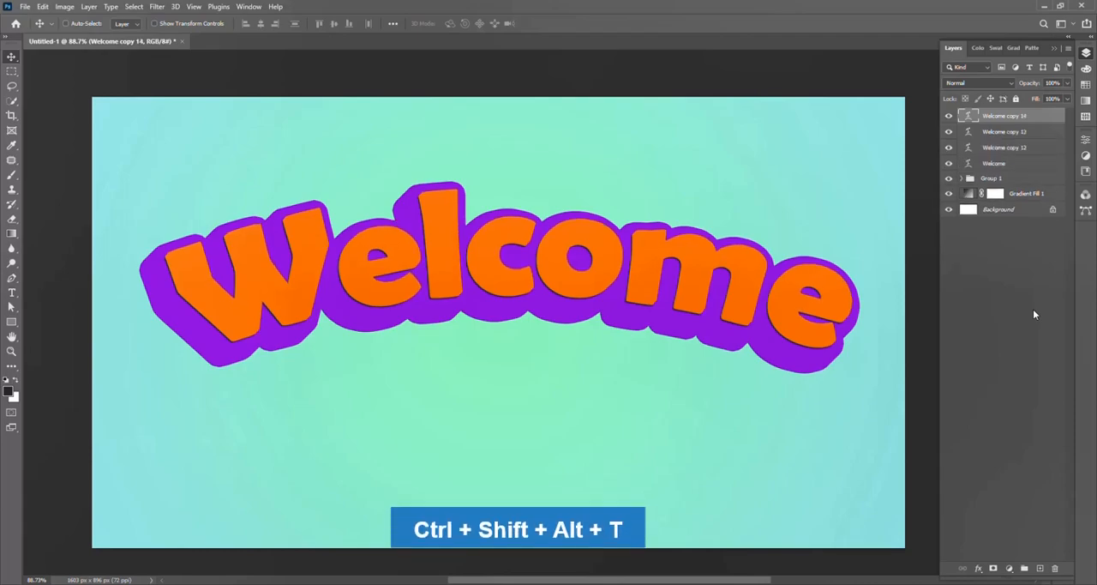
pyautogui.hotkey('ctrl', 'shift', 'alt', 't')
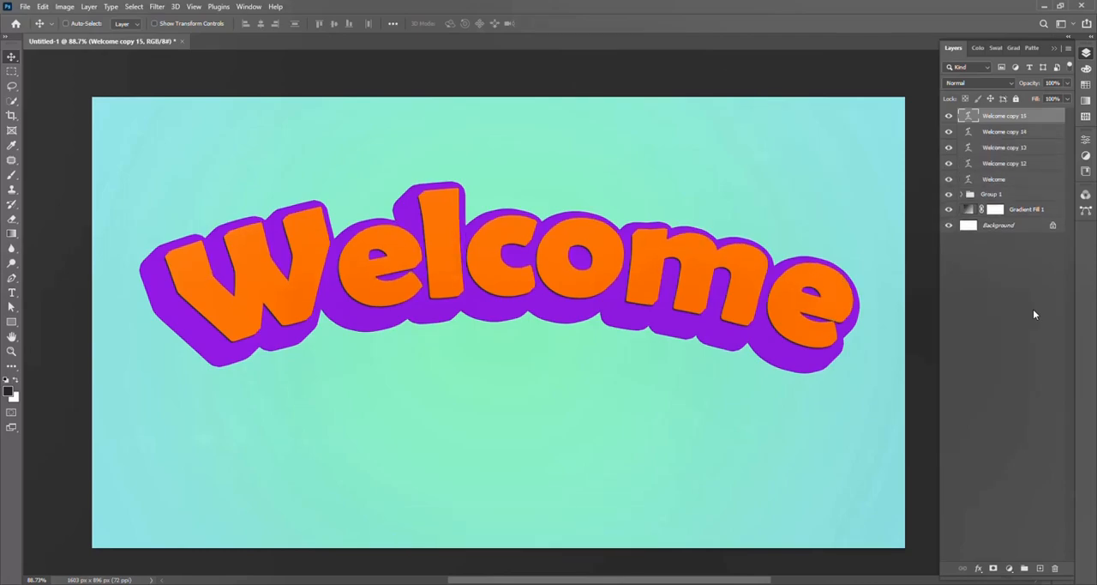
pyautogui.hotkey('ctrl', 'shift', 'alt', 't')
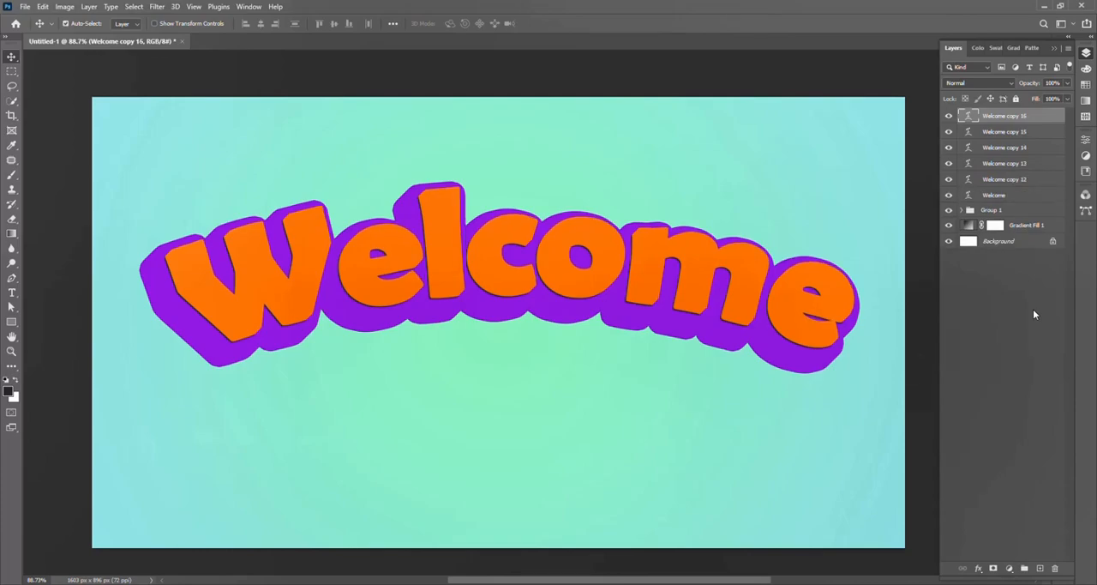
# Step: Group the orange layers from Welcome copy 15 down to Welcome, leaving Welcome copy 16 outside the group
pyautogui.click(1008, 132)
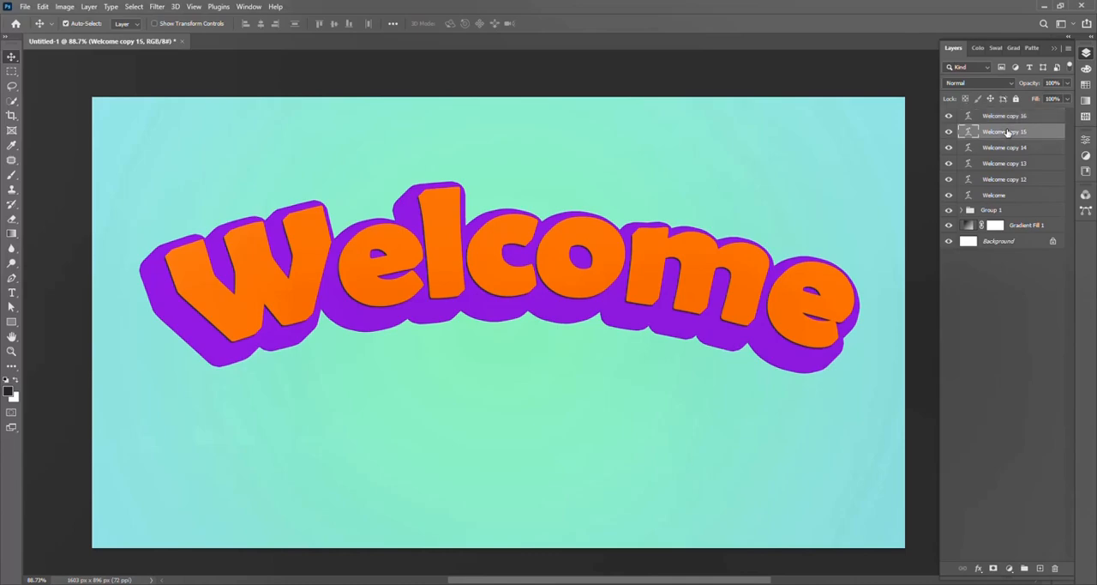
pyautogui.keyDown('shift'); pyautogui.click(1017, 196); pyautogui.keyUp('shift')
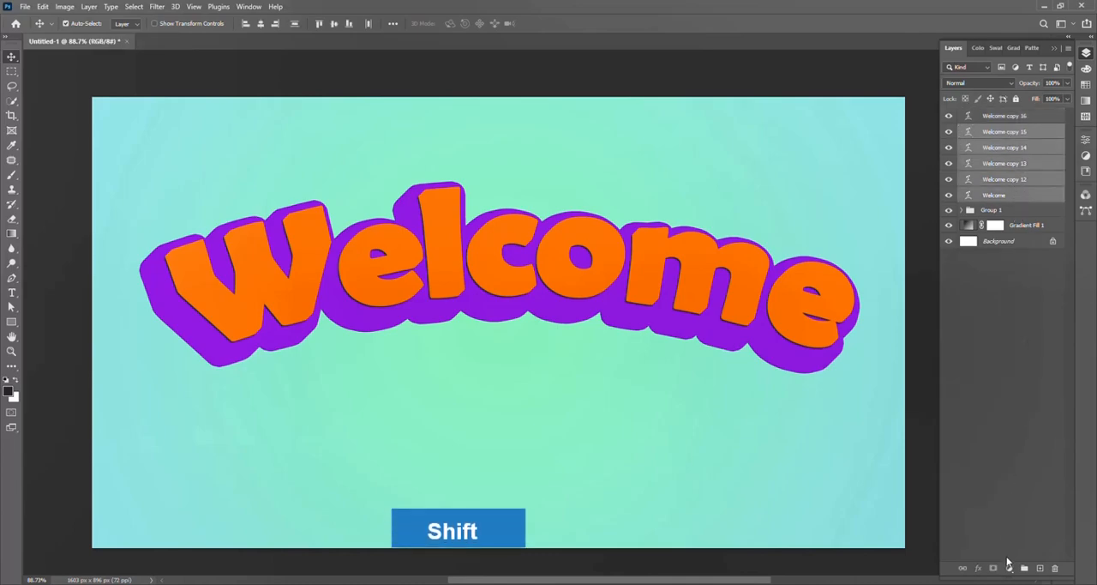
pyautogui.hotkey('ctrl', 'g')
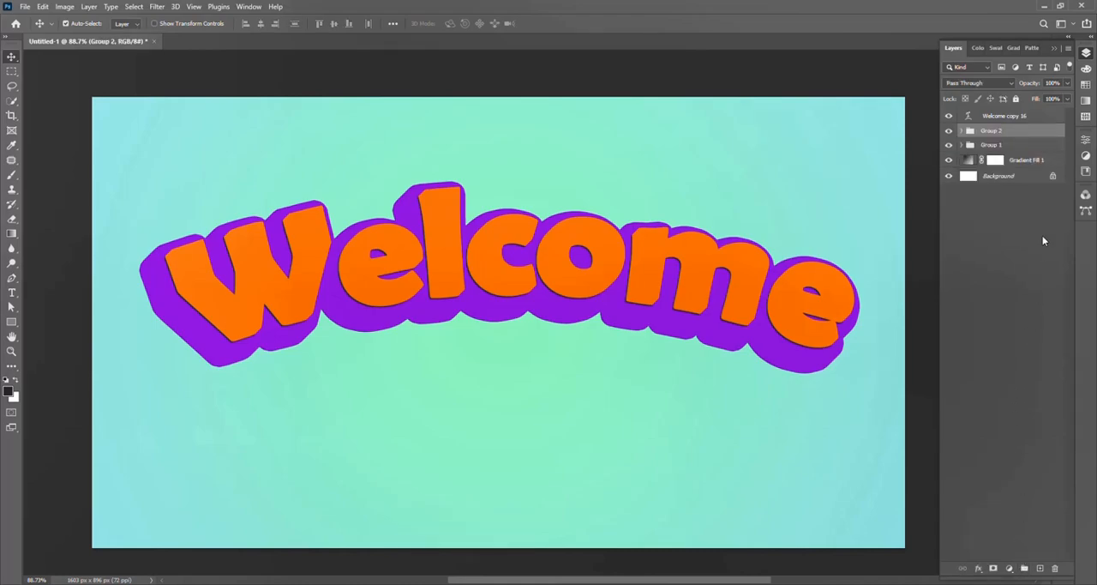
# Step: Add a Gradient Overlay effect to the Welcome copy 16 text layer
pyautogui.click(1008, 117)
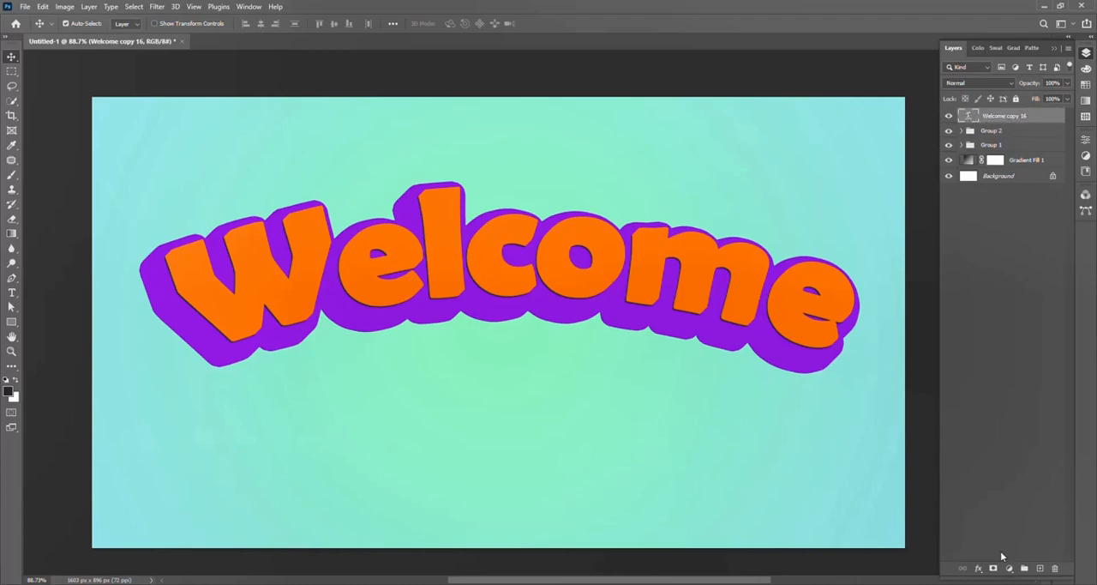
pyautogui.click(978, 568)
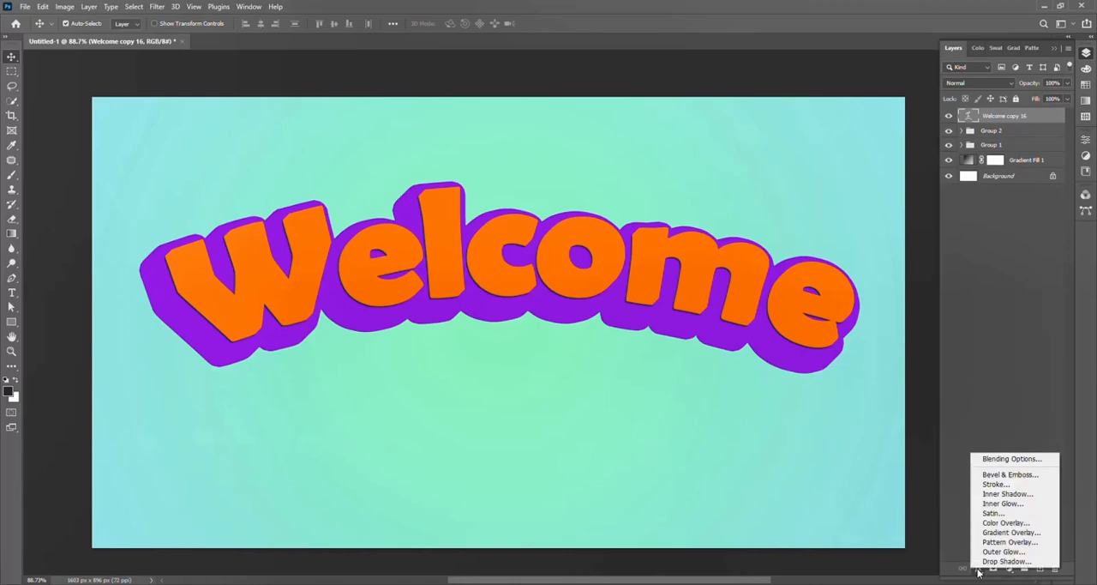
pyautogui.click(1036, 532)
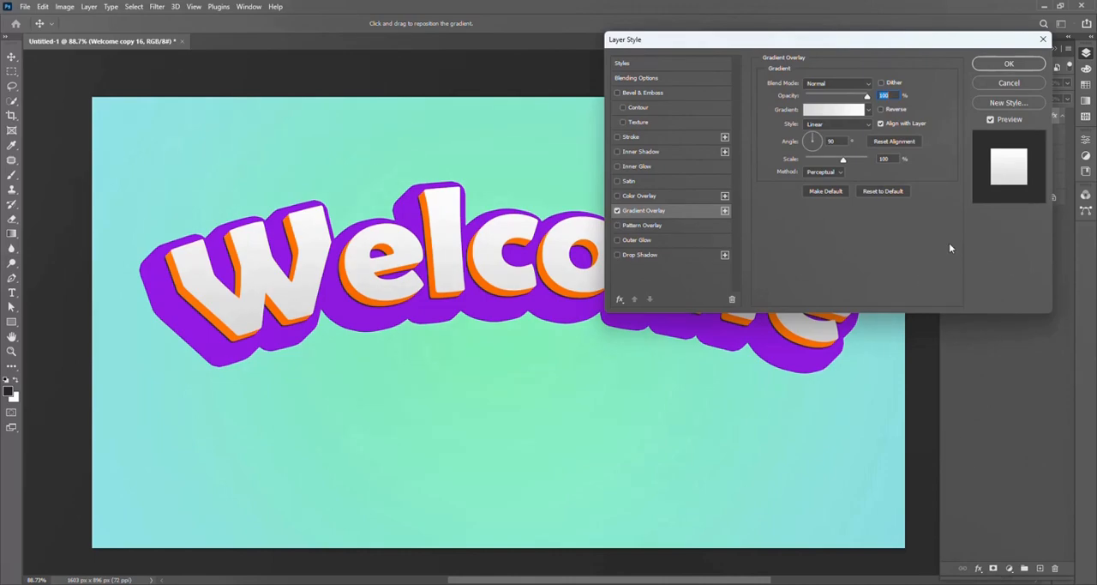
# Step: Try several gradients from the Oranges presets for the overlay and settle on Orange_05
pyautogui.click(861, 112)
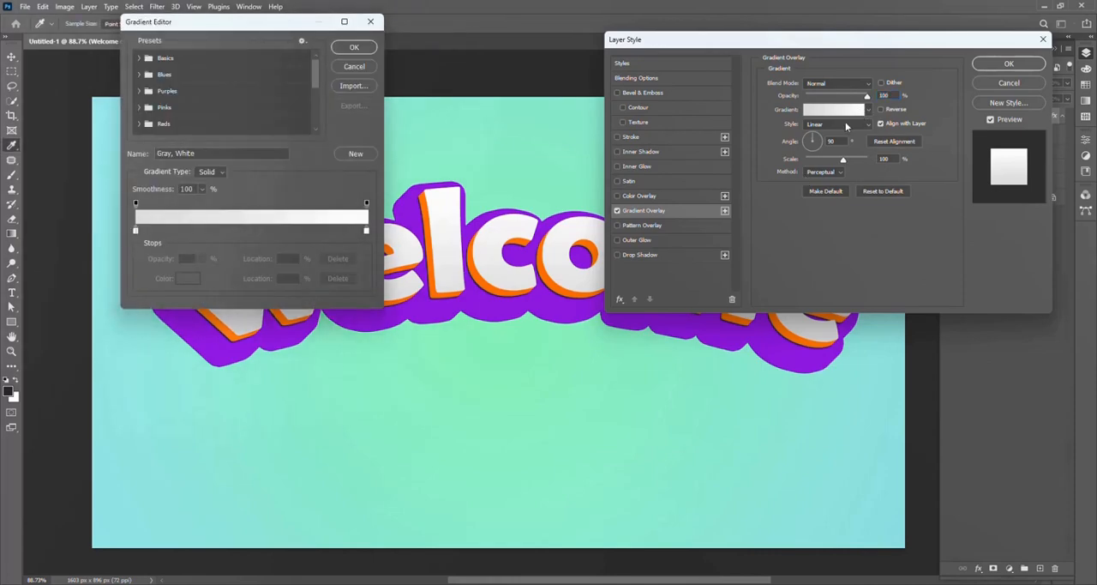
pyautogui.scroll(-2, 169, 92)
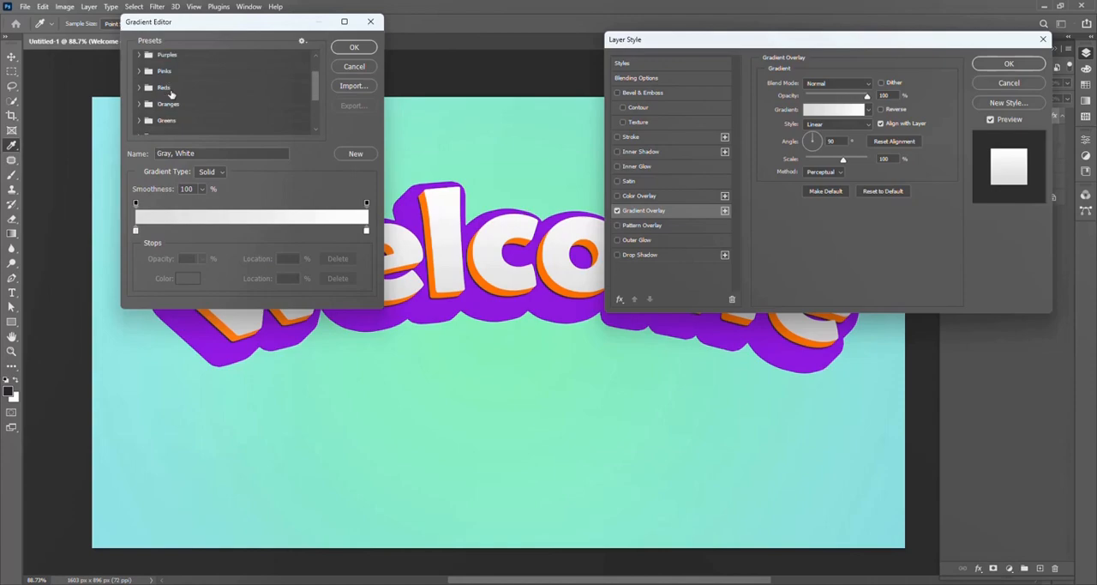
pyautogui.click(145, 103)
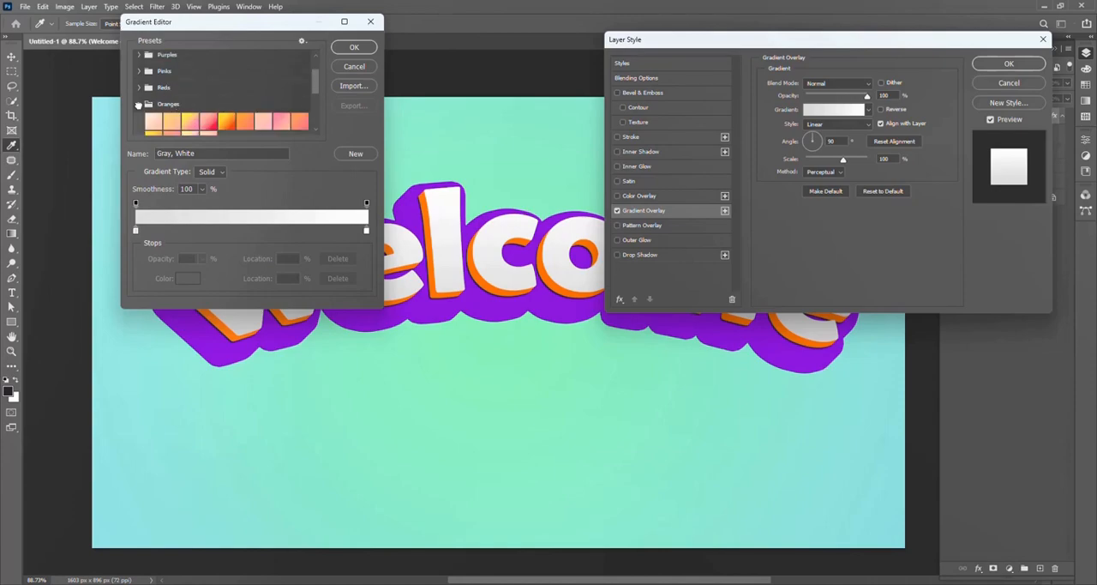
pyautogui.click(228, 121)
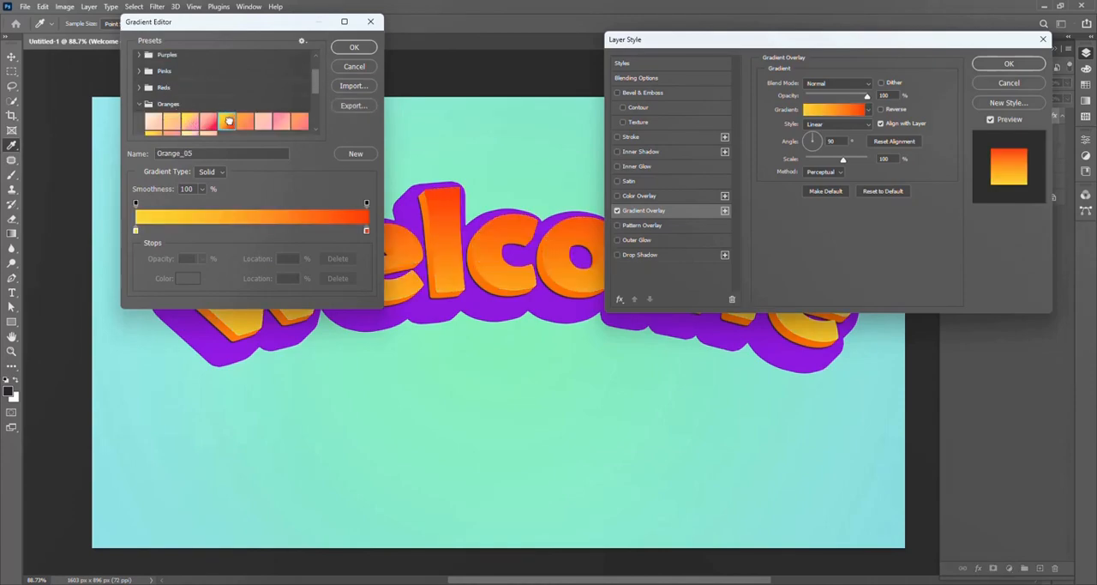
pyautogui.click(190, 120)
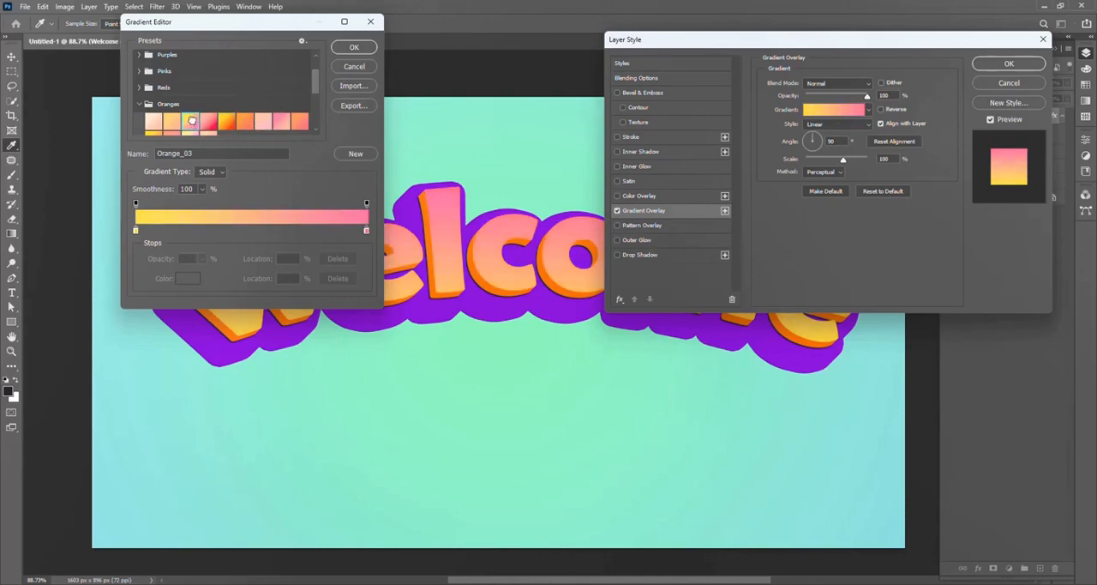
pyautogui.click(282, 121)
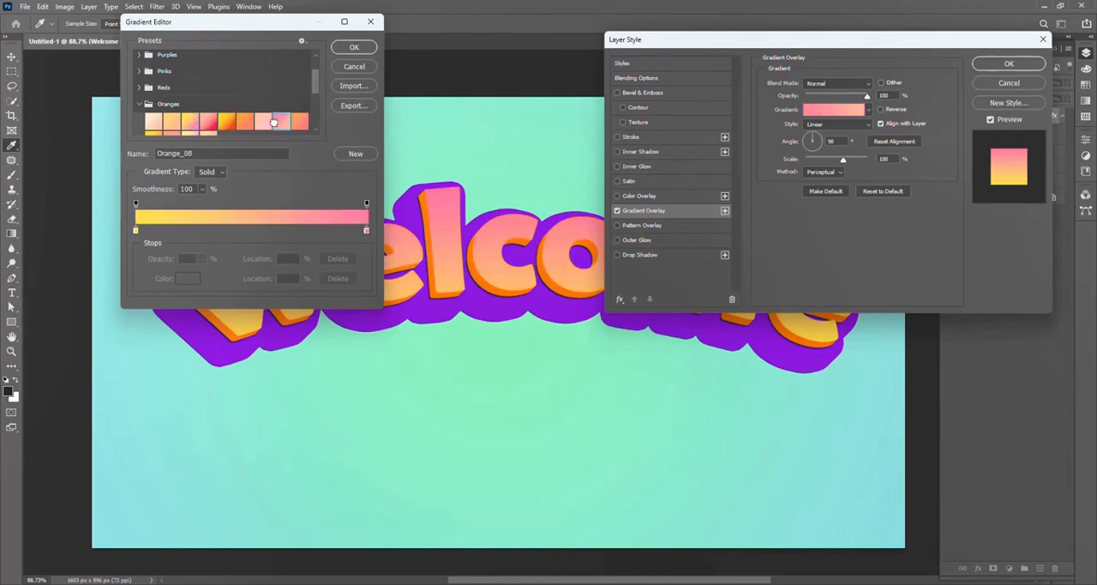
pyautogui.click(227, 122)
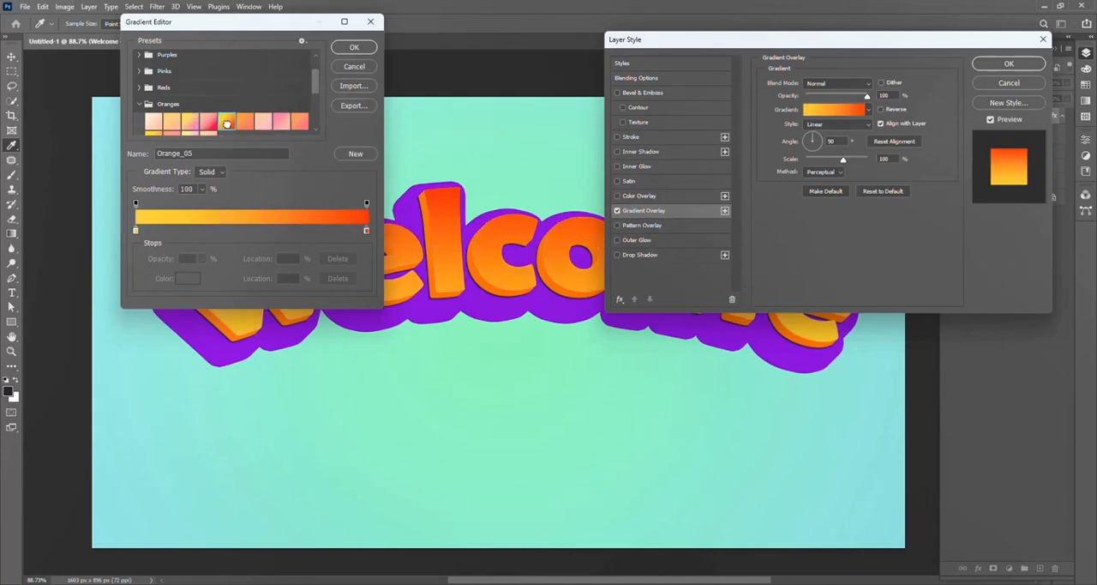
# Step: Set the gradient's starting color stop at 0% to golden yellow ffc600
pyautogui.doubleClick(135, 231)
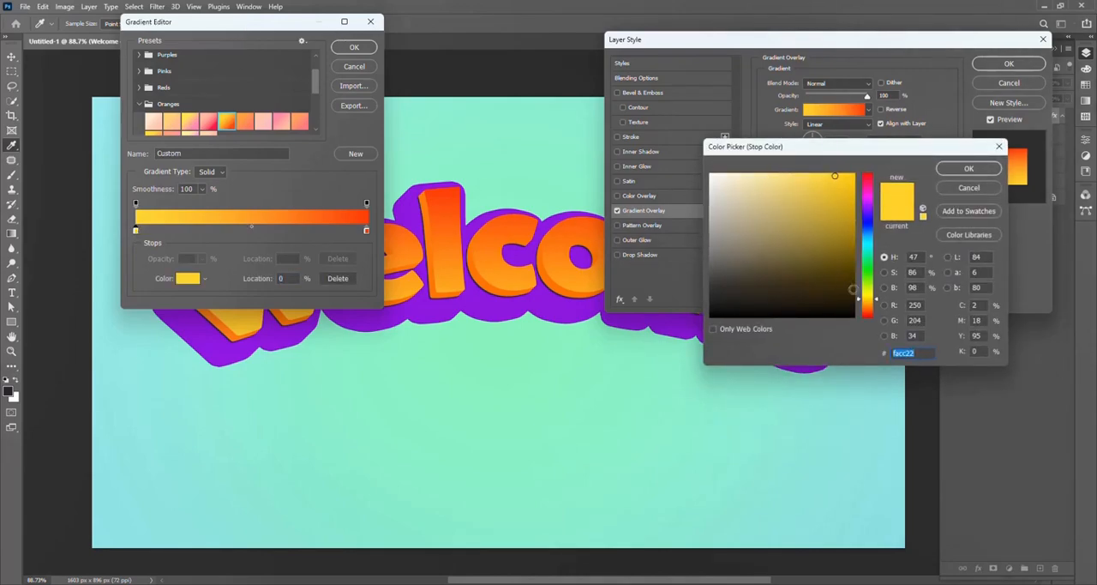
pyautogui.moveTo(868, 303); pyautogui.dragTo(869, 301)
pyautogui.moveTo(839, 179); pyautogui.dragTo(871, 159)
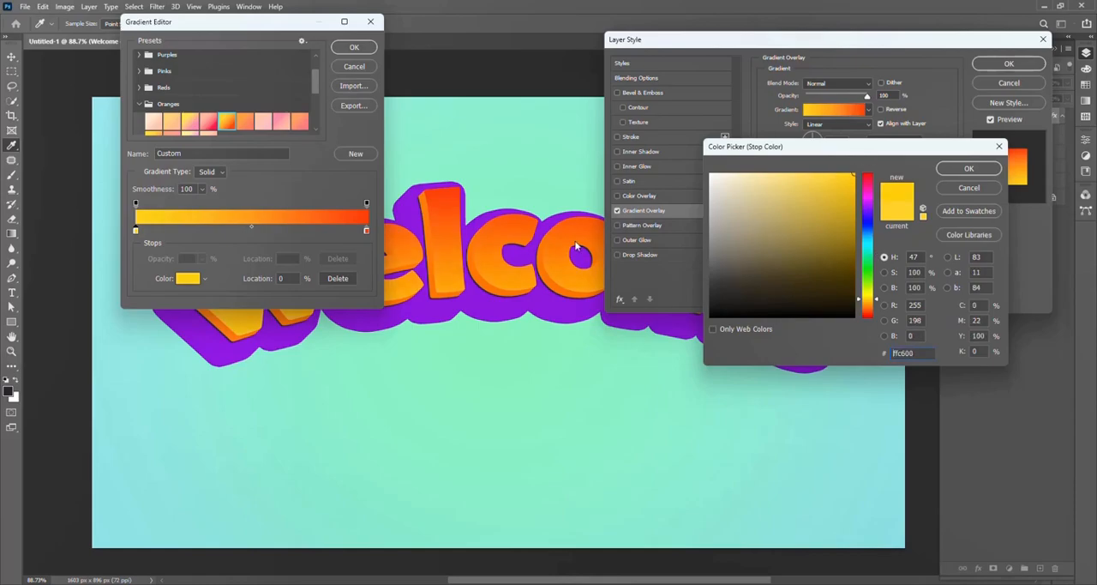
pyautogui.click(986, 170)
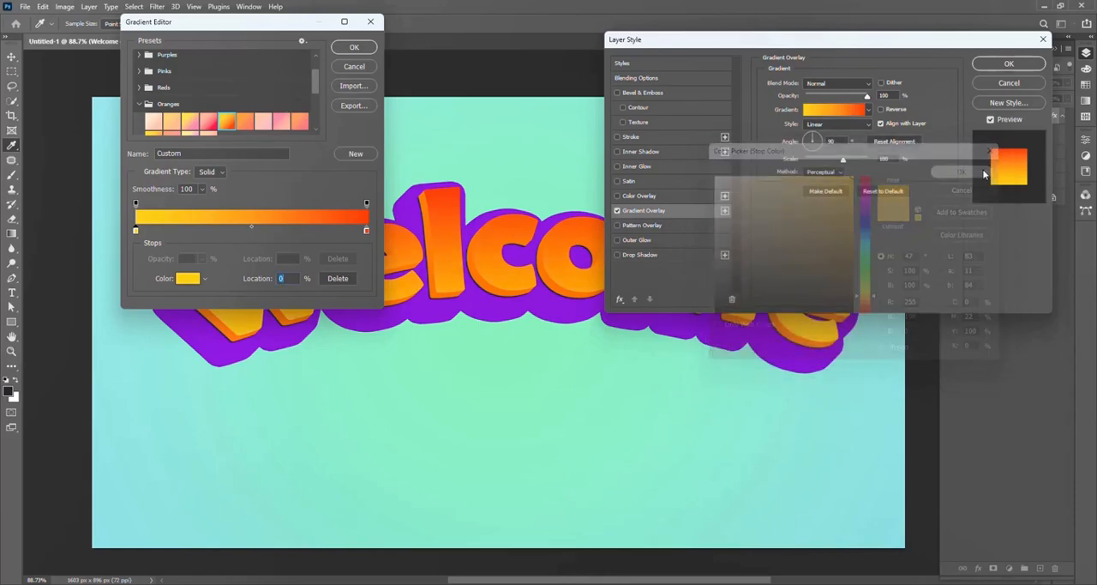
# Step: Set the gradient's end color stop at 100% to a fully saturated bright green, about 69f800
pyautogui.click(367, 230)
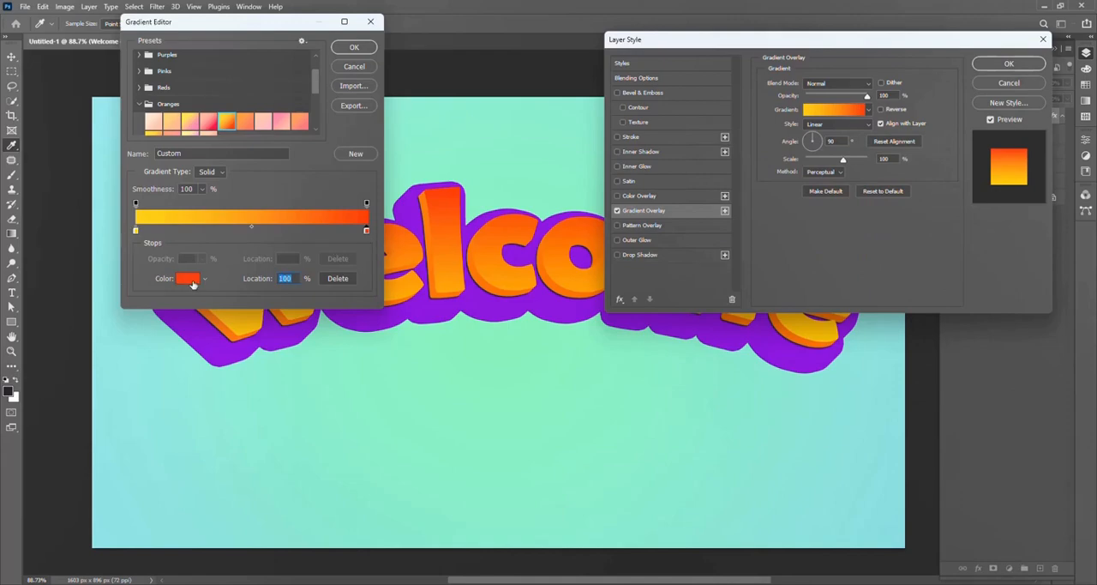
pyautogui.click(187, 277)
pyautogui.moveTo(871, 314); pyautogui.dragTo(870, 282)
pyautogui.click(870, 293)
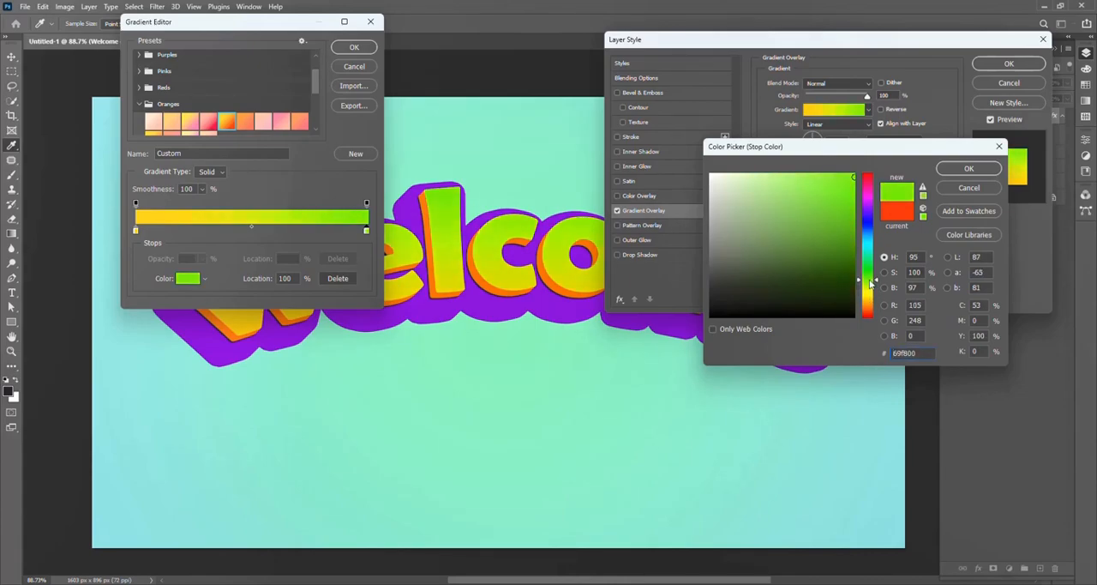
pyautogui.moveTo(853, 182); pyautogui.dragTo(861, 161)
pyautogui.click(970, 174)
# Step: Set the gradient's 0% color stop to yellow fefc36 and shift the midpoint between the two colors to 54%
pyautogui.click(136, 230)
pyautogui.click(187, 277)
pyautogui.click(867, 295)
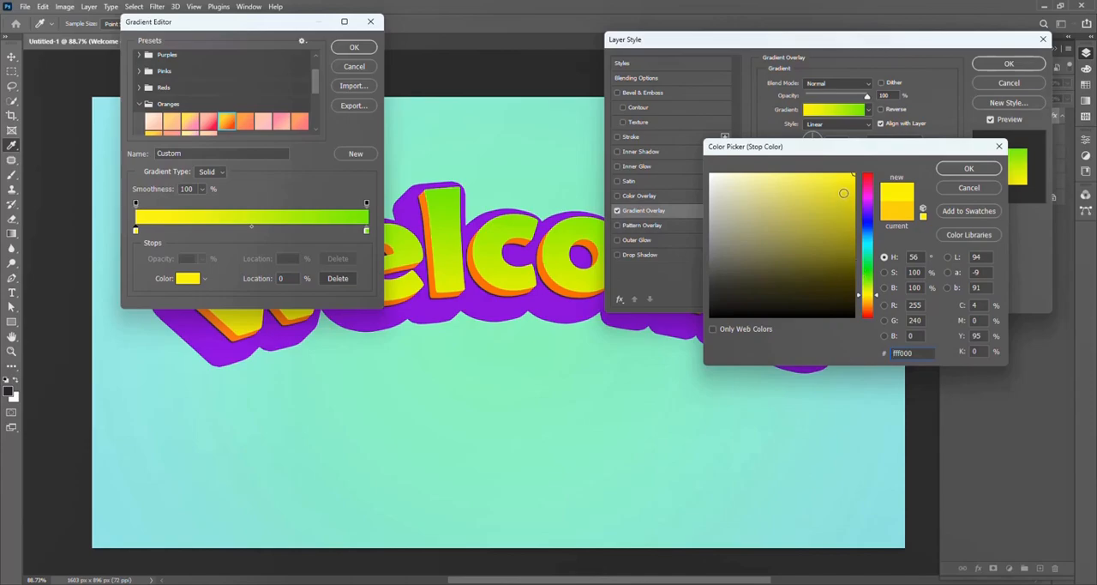
pyautogui.click(840, 197)
pyautogui.moveTo(847, 187); pyautogui.dragTo(859, 172)
pyautogui.click(872, 295)
pyautogui.moveTo(872, 296)
pyautogui.mouseDown()
pyautogui.moveTo(872, 310)
pyautogui.moveTo(872, 293)
pyautogui.mouseUp()
pyautogui.moveTo(837, 174); pyautogui.dragTo(824, 174)
pyautogui.click(252, 227)
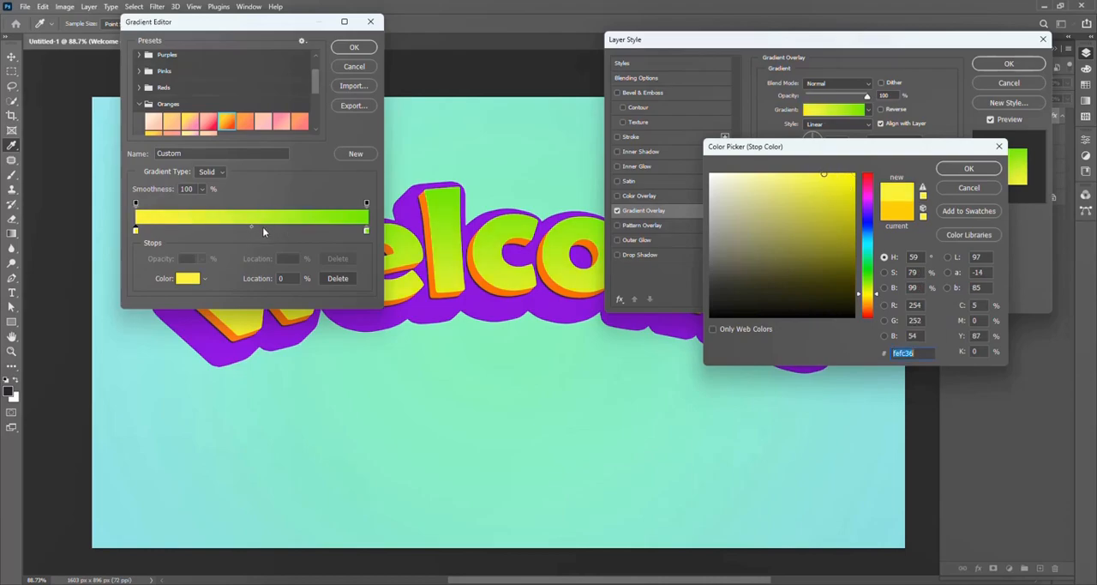
pyautogui.click(969, 168)
pyautogui.moveTo(252, 226); pyautogui.dragTo(262, 228)
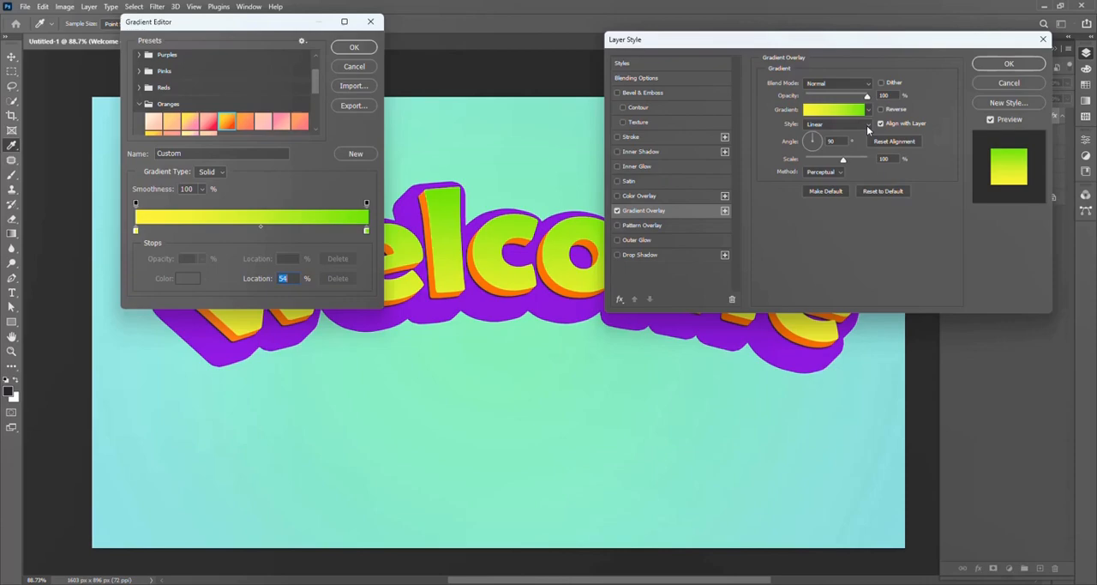
# Step: Try yellow ffea00 on the gradient's 0% color stop and revert to its previous color
pyautogui.click(134, 229)
pyautogui.click(187, 278)
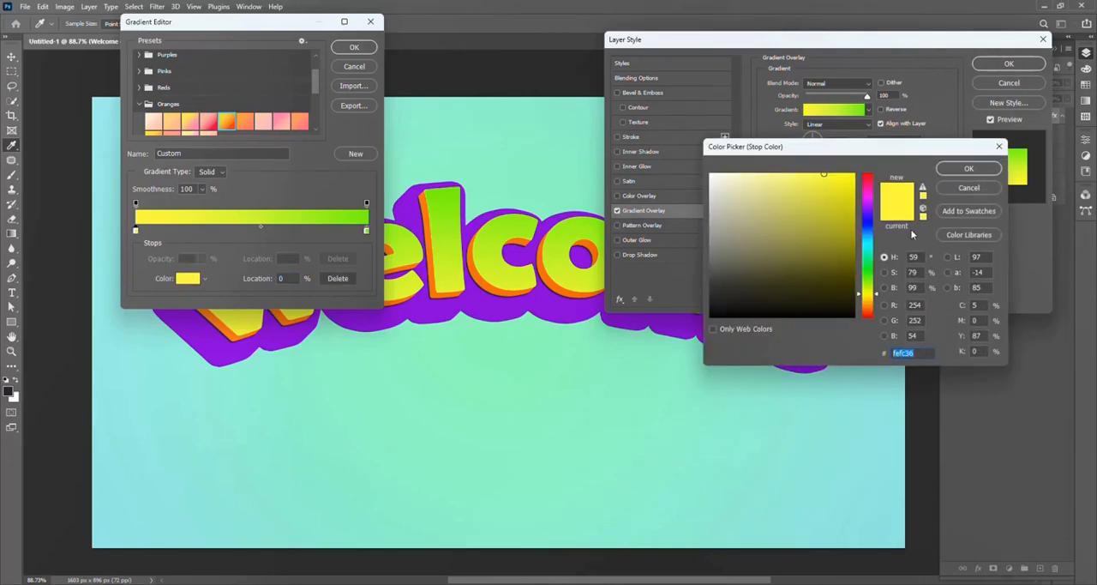
pyautogui.click(872, 297)
pyautogui.moveTo(848, 185); pyautogui.dragTo(866, 164)
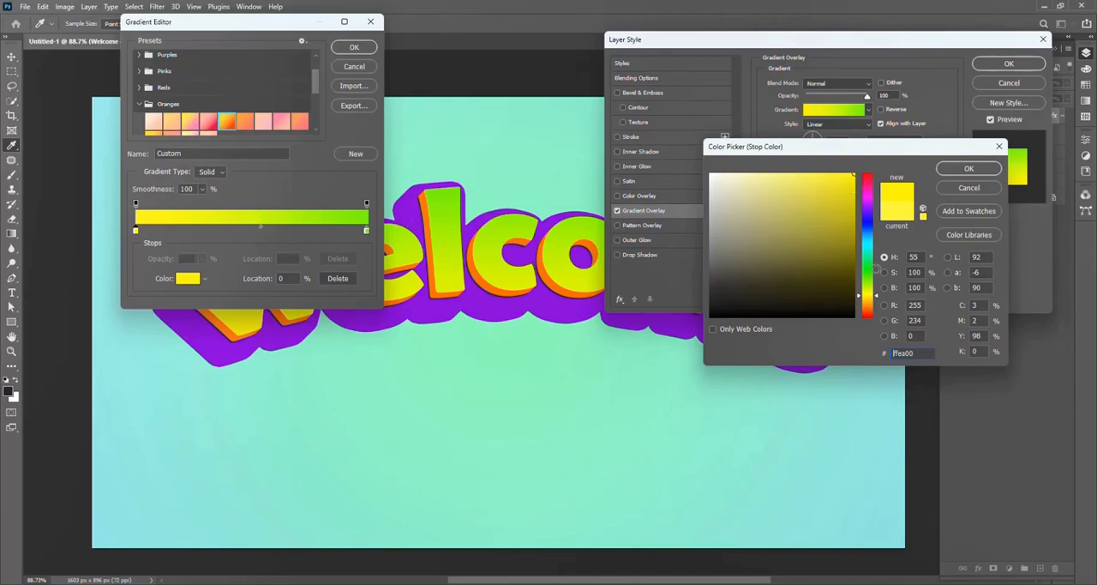
pyautogui.click(897, 225)
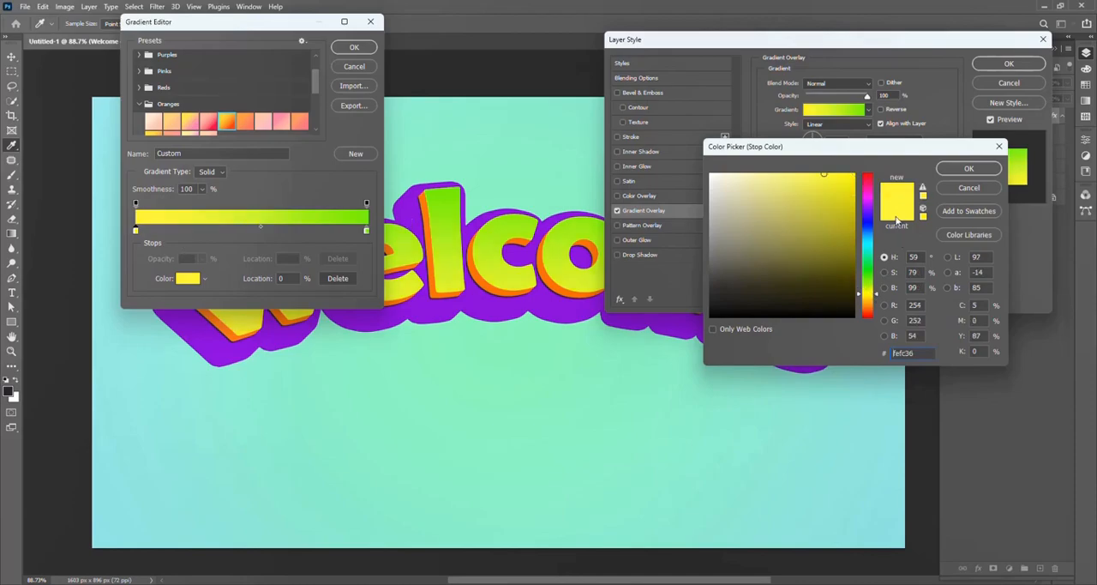
pyautogui.click(969, 168)
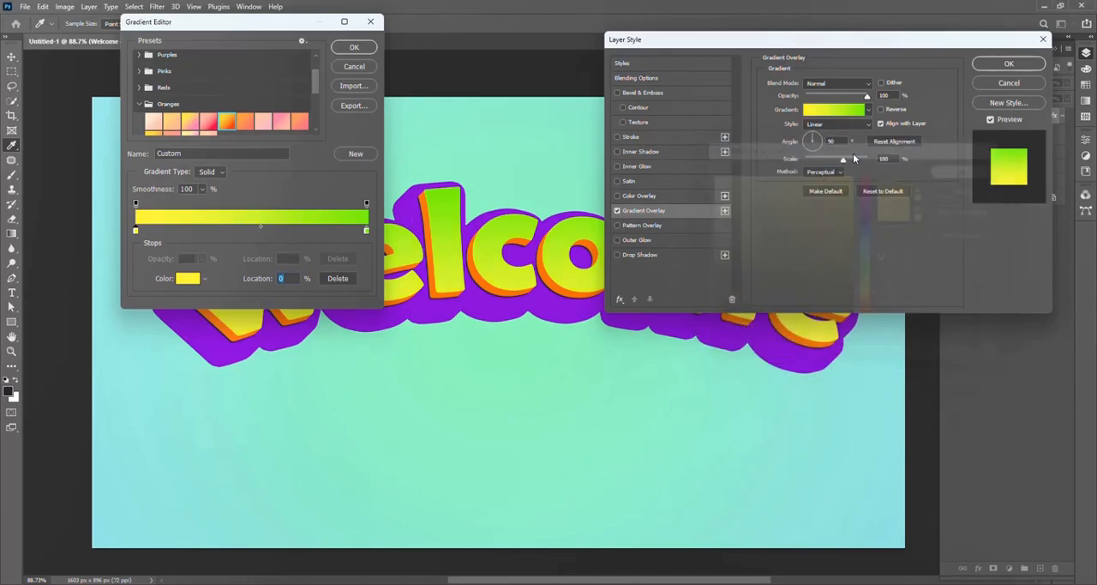
# Step: Apply the yellow-to-green gradient overlay to the lettering and collapse the layer's effects list
pyautogui.click(356, 49)
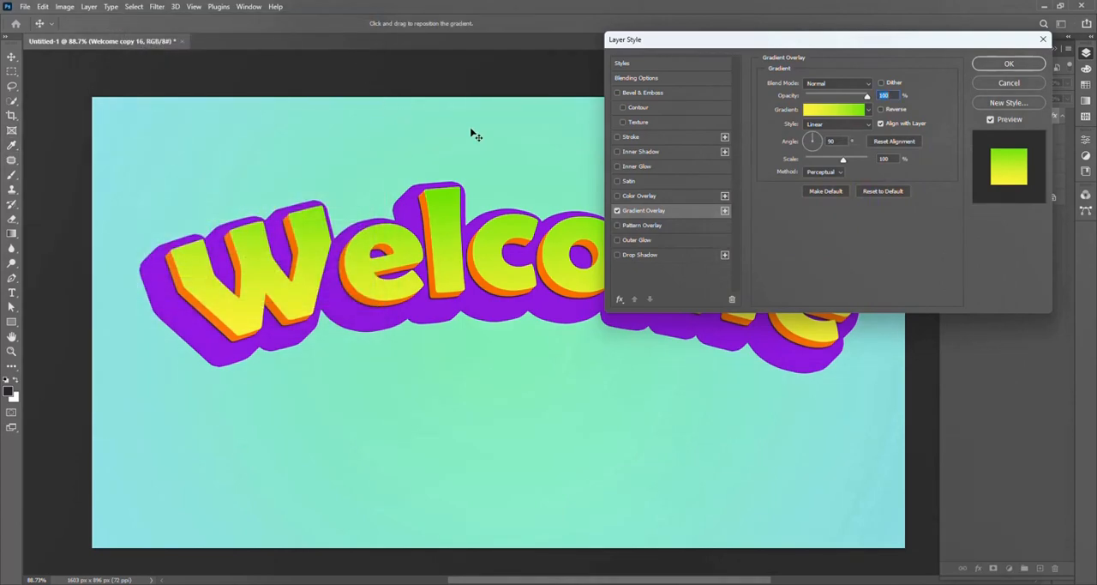
pyautogui.click(1007, 66)
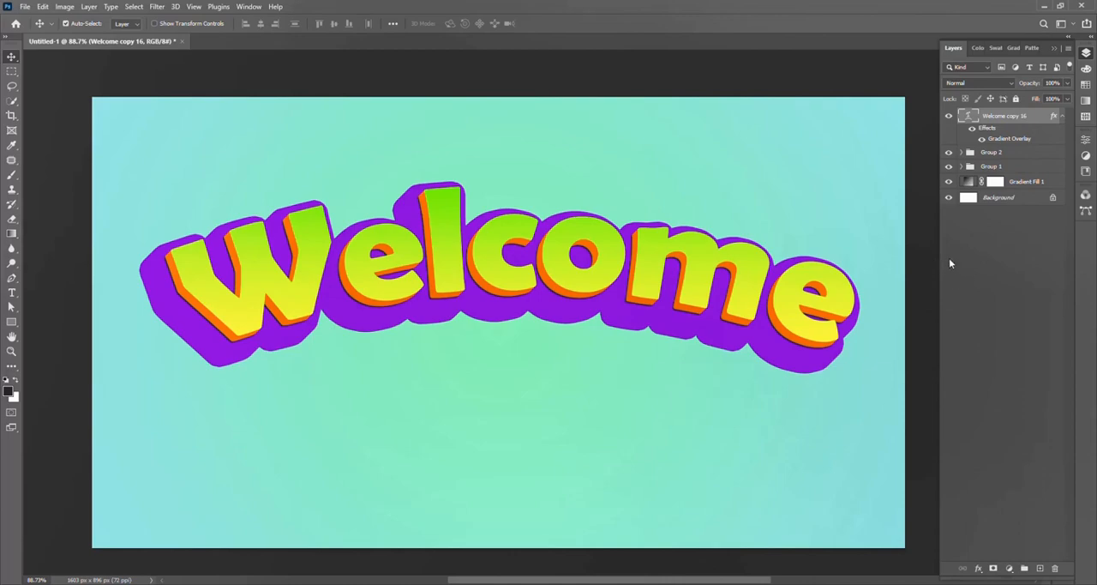
pyautogui.click(1021, 262)
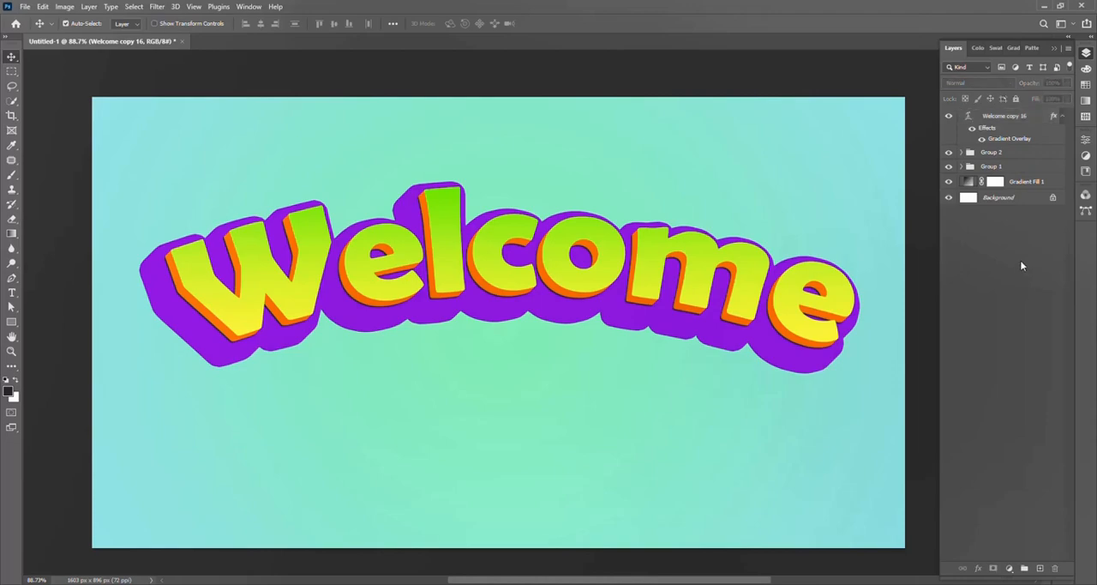
pyautogui.click(1062, 117)
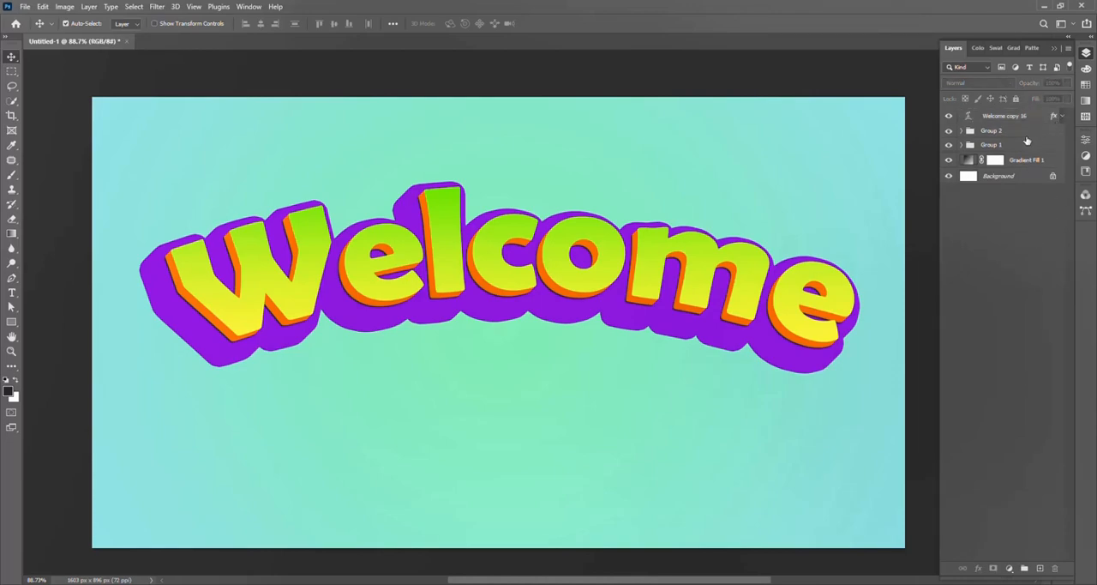
# Step: Add an Inner Shadow effect to the Welcome copy 16 layer with Screen blend mode and white color ffffff
pyautogui.click(1008, 117)
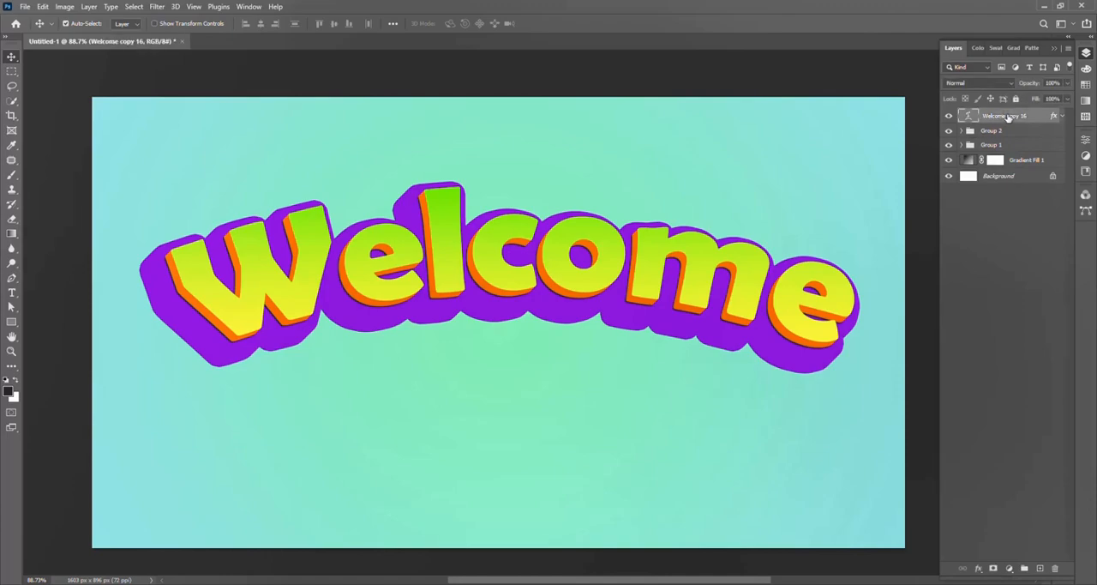
pyautogui.click(978, 567)
pyautogui.click(1039, 457)
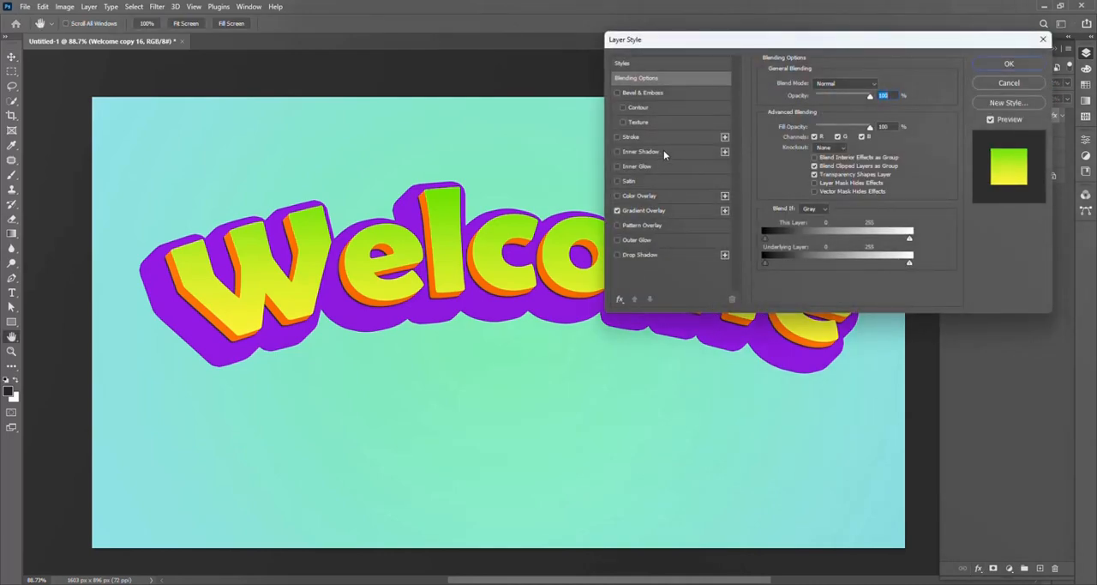
pyautogui.click(664, 152)
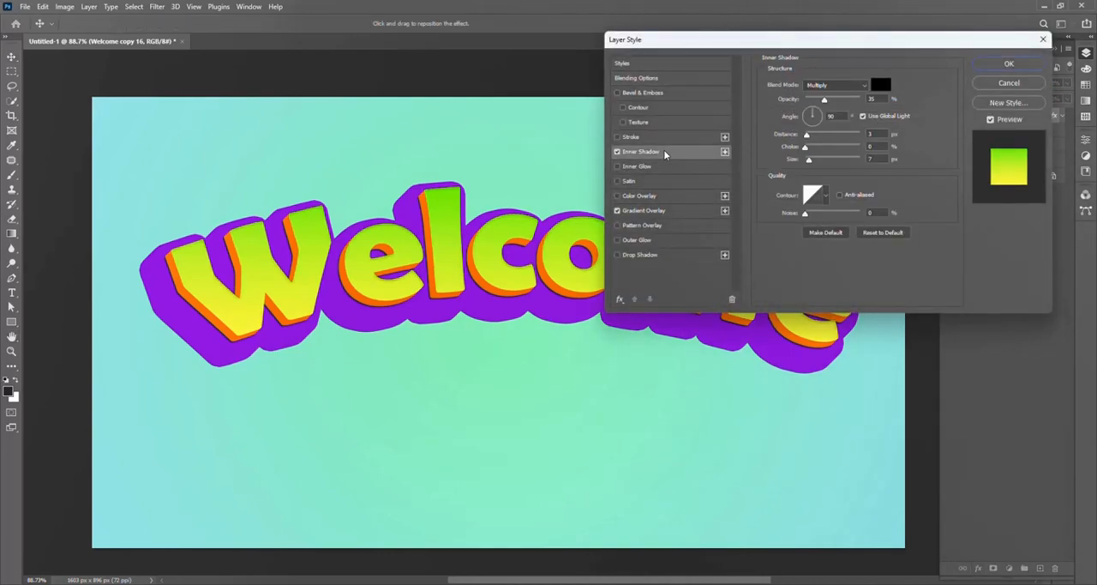
pyautogui.click(844, 85)
pyautogui.click(849, 179)
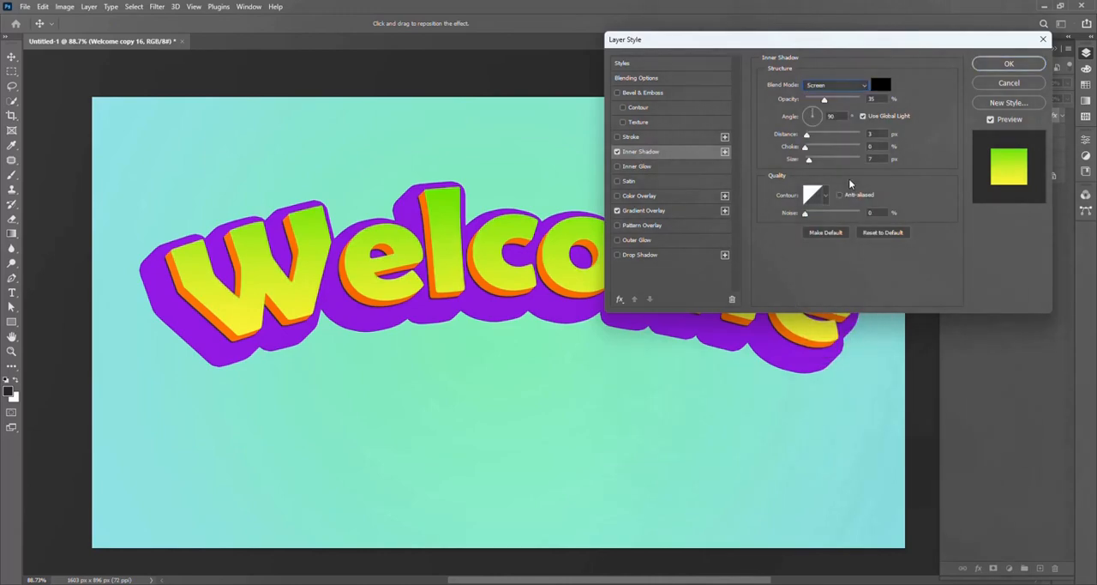
pyautogui.click(885, 87)
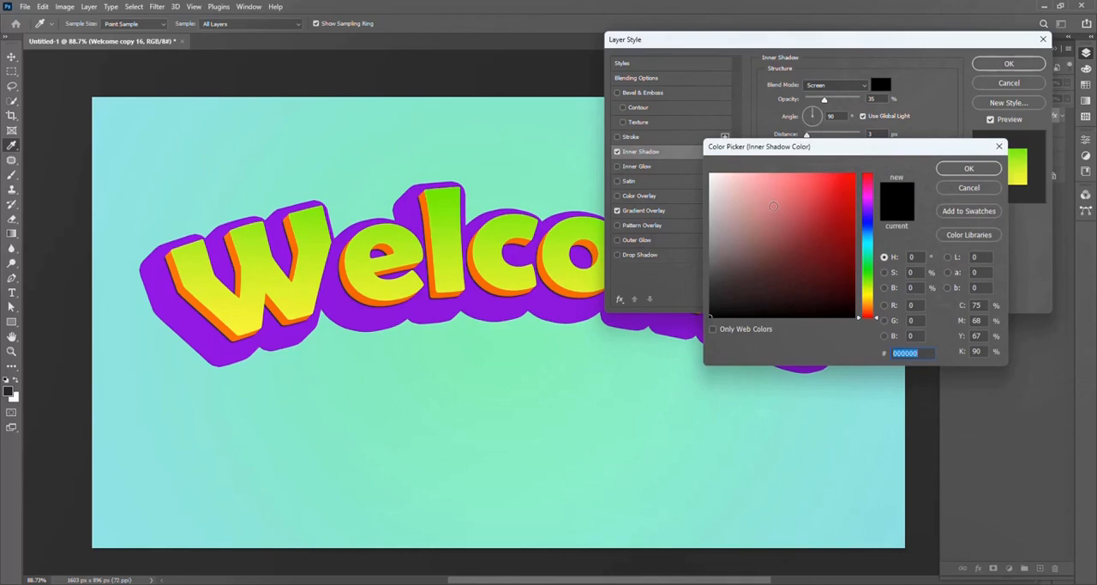
pyautogui.moveTo(727, 187); pyautogui.dragTo(675, 151)
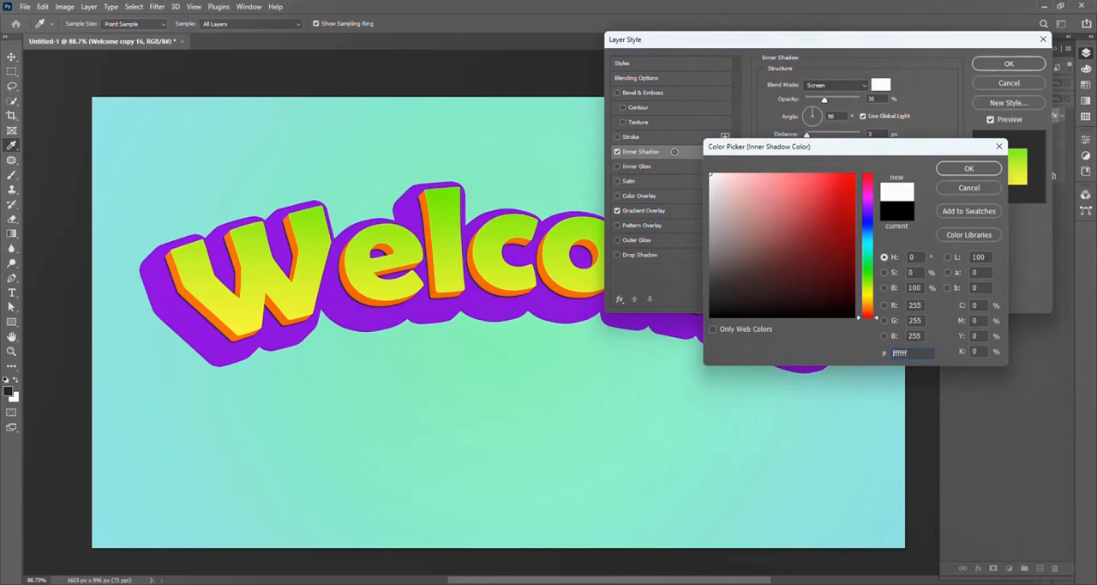
pyautogui.click(969, 168)
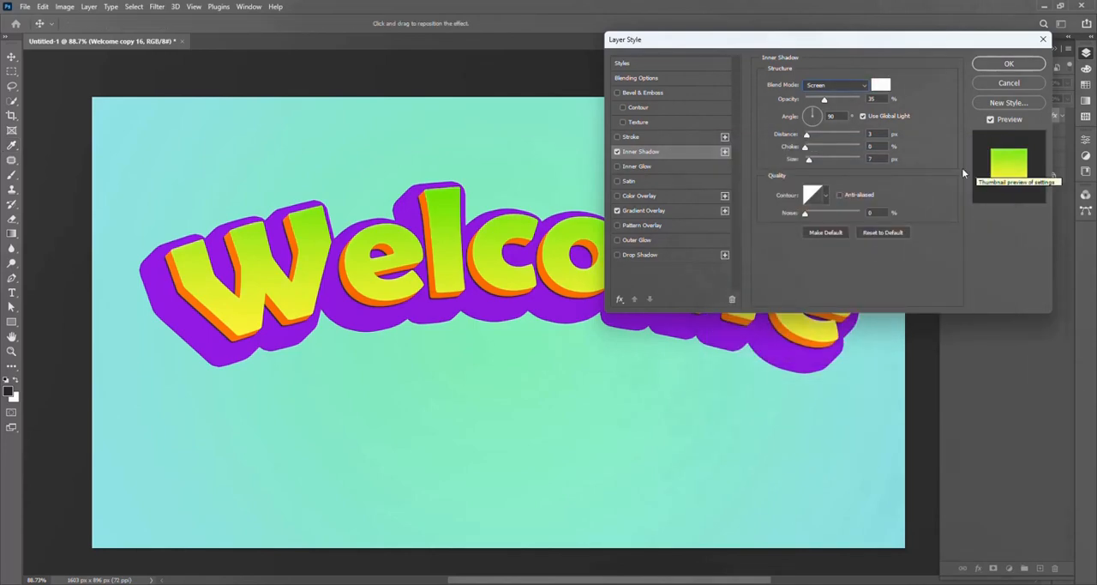
# Step: Set the inner shadow's angle to 176°, opacity 74%, distance 6 px, choke 11% and size 2 px
pyautogui.click(793, 115)
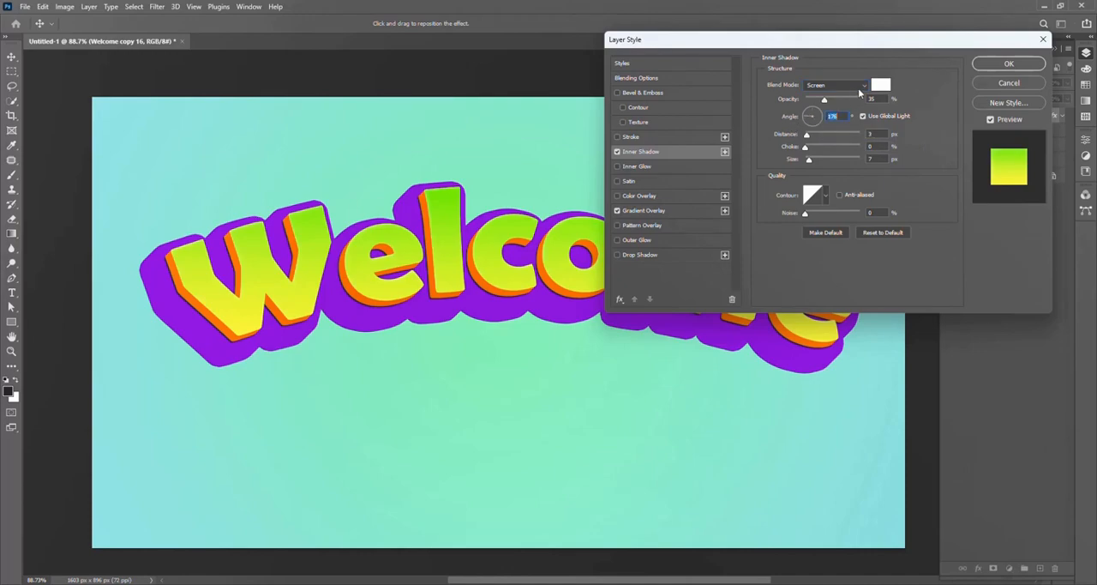
pyautogui.moveTo(808, 137)
pyautogui.mouseDown()
pyautogui.moveTo(804, 163)
pyautogui.moveTo(808, 135)
pyautogui.moveTo(815, 150)
pyautogui.mouseUp()
pyautogui.moveTo(828, 99); pyautogui.dragTo(845, 100)
pyautogui.moveTo(809, 135)
pyautogui.mouseDown()
pyautogui.moveTo(810, 150)
pyautogui.moveTo(826, 148)
pyautogui.moveTo(811, 150)
pyautogui.moveTo(806, 168)
pyautogui.moveTo(811, 139)
pyautogui.mouseUp()
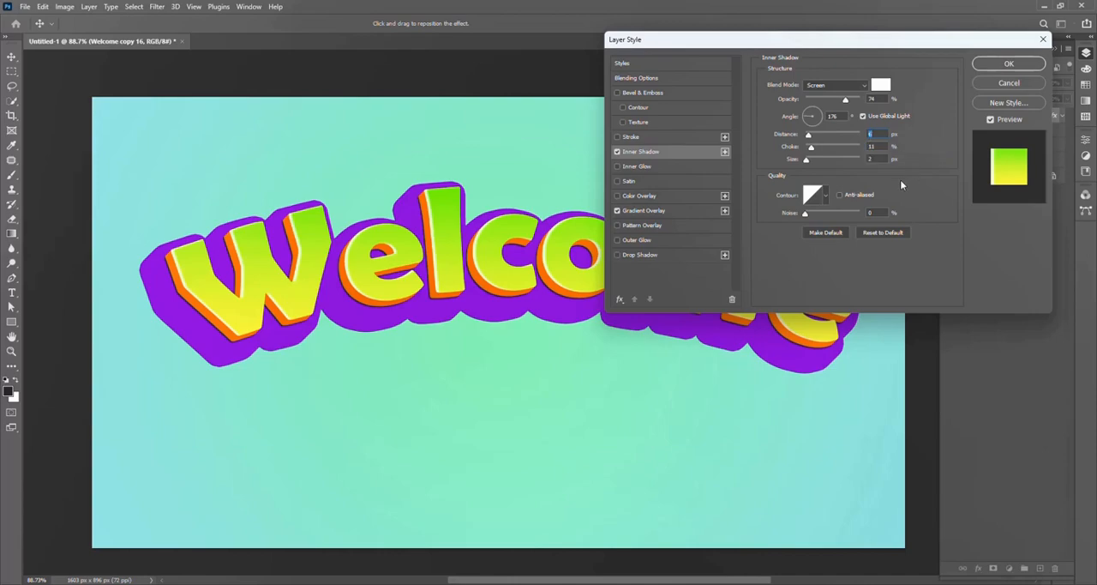
# Step: Increase the inner shadow's distance on the Welcome copy 16 layer to 8 px and apply the layer style
pyautogui.moveTo(810, 137); pyautogui.dragTo(811, 137)
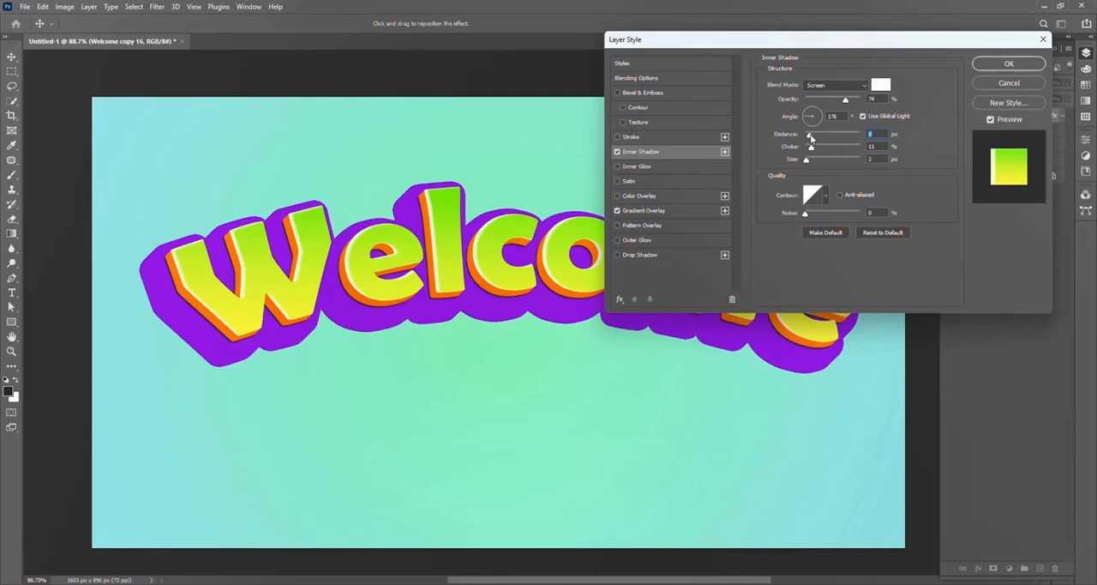
pyautogui.click(1009, 64)
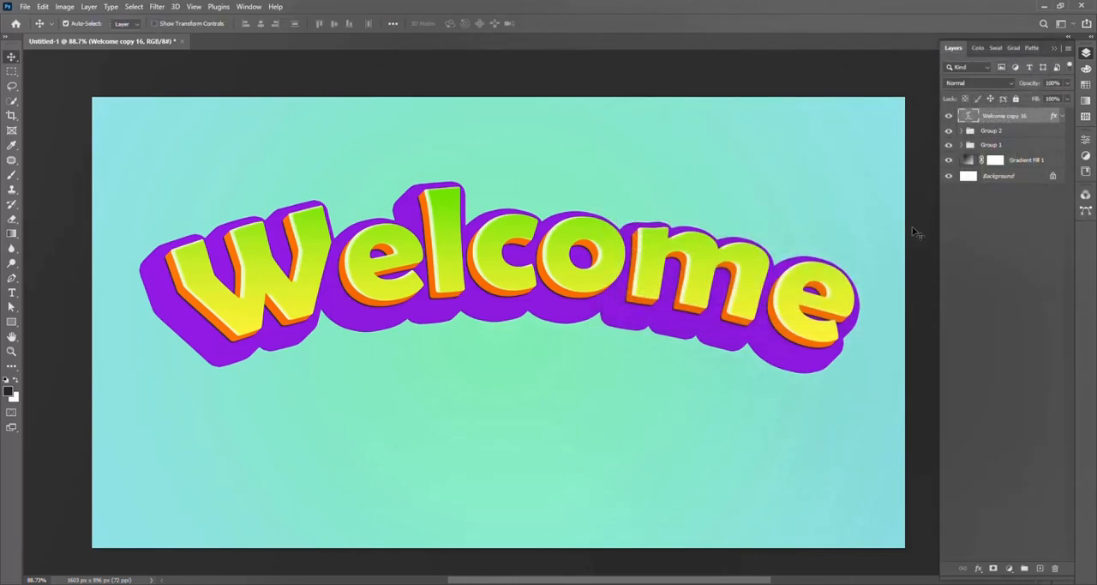
# Step: Put the Welcome copy 11 layer into its own group inside Group 1 and add an Inner Shadow effect to that group
pyautogui.click(962, 145)
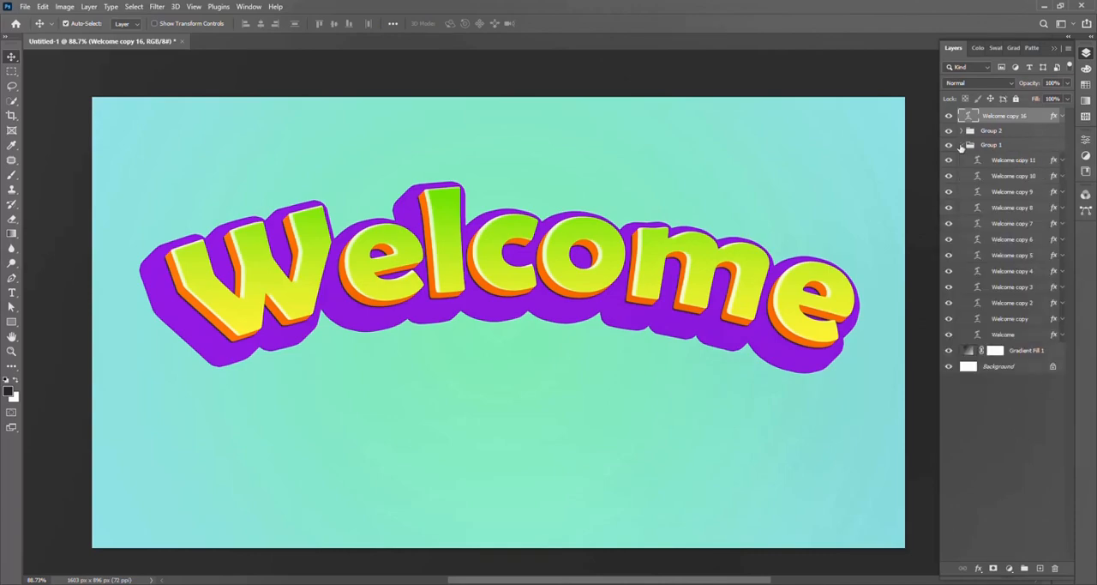
pyautogui.moveTo(1024, 165); pyautogui.dragTo(1024, 568)
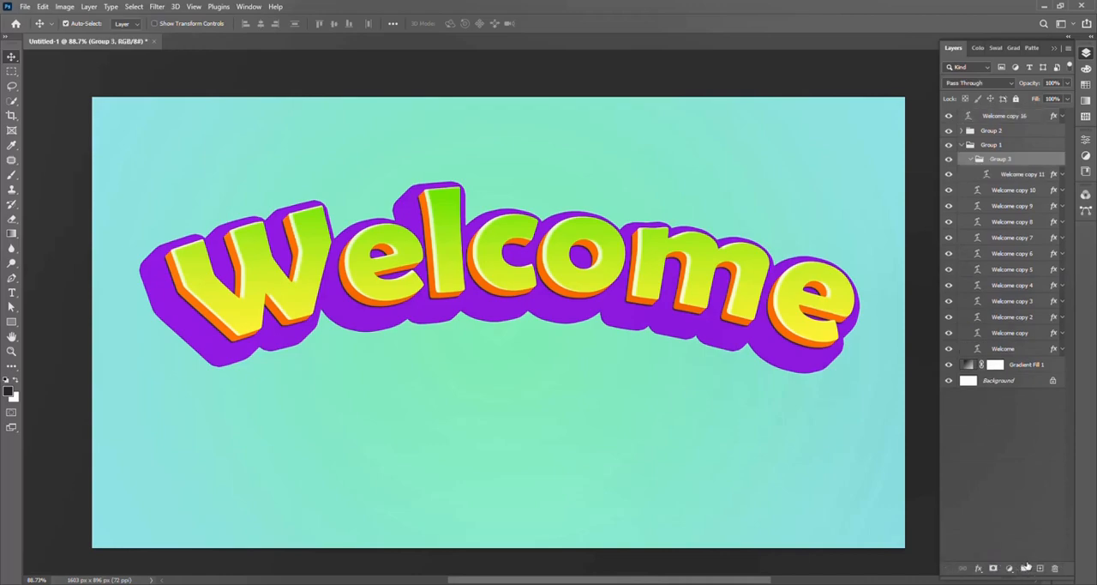
pyautogui.click(978, 567)
pyautogui.click(1039, 461)
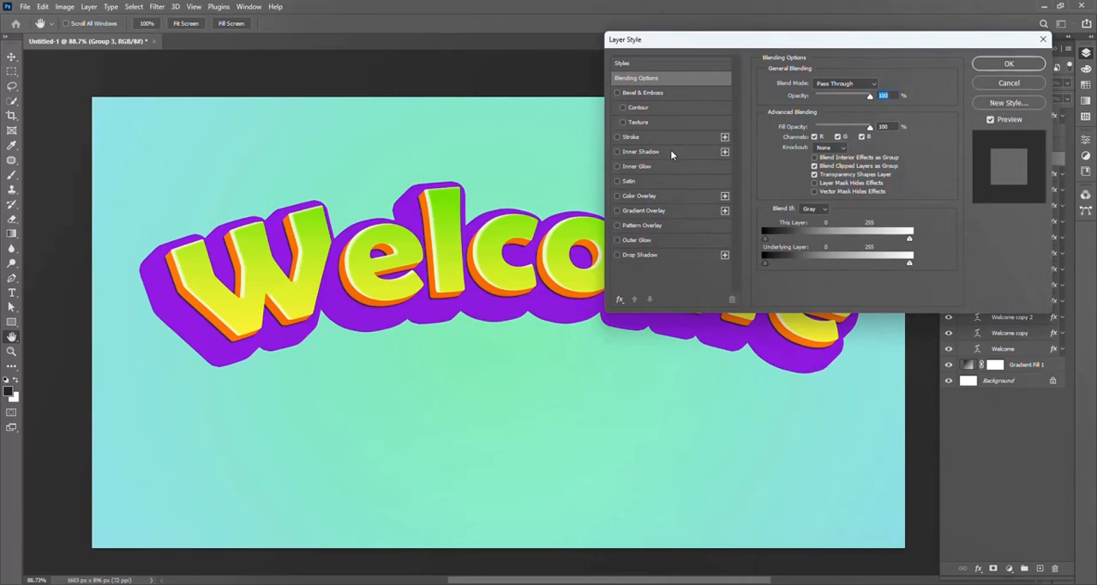
pyautogui.click(669, 151)
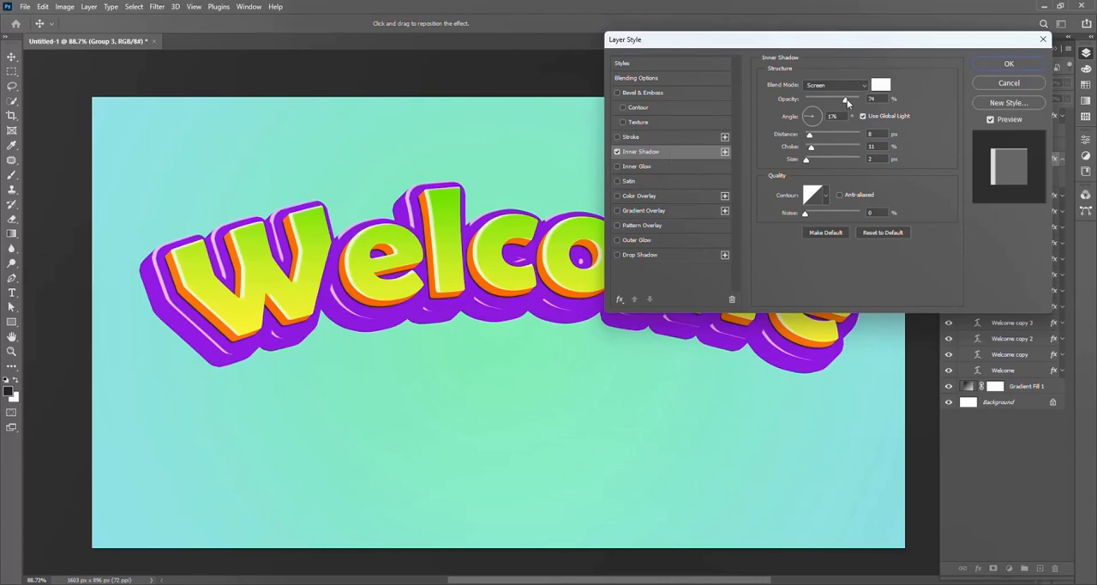
# Step: Set Group 3's inner shadow to opacity 89%, distance 5 px, choke 5% and size 6 px, and apply it
pyautogui.moveTo(846, 102); pyautogui.dragTo(839, 101)
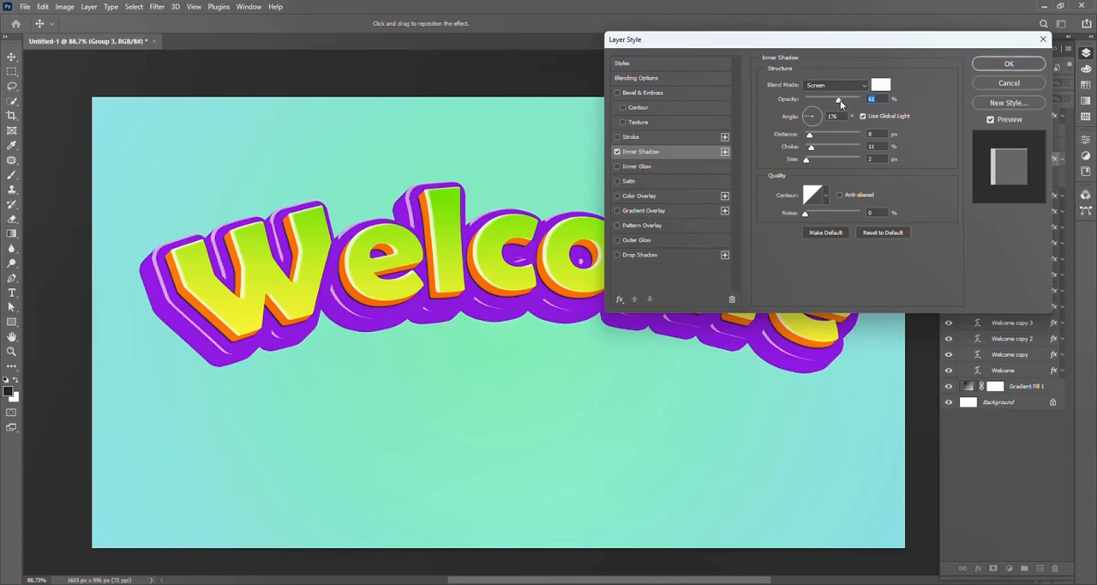
pyautogui.moveTo(810, 135); pyautogui.dragTo(807, 169)
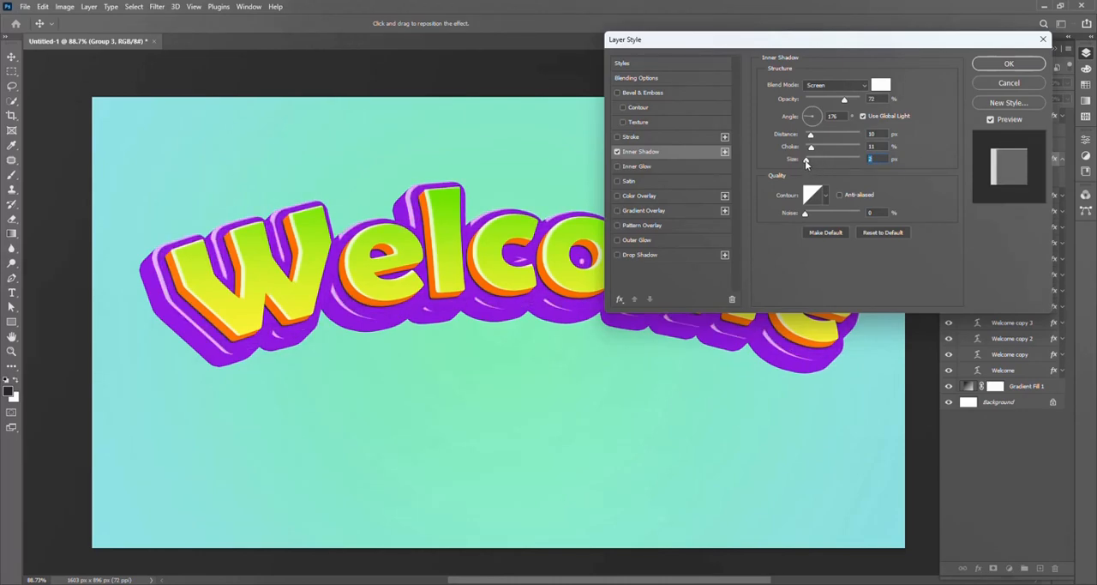
pyautogui.write('0')
pyautogui.moveTo(810, 135)
pyautogui.mouseDown()
pyautogui.moveTo(822, 142)
pyautogui.moveTo(812, 140)
pyautogui.mouseUp()
pyautogui.click(812, 149)
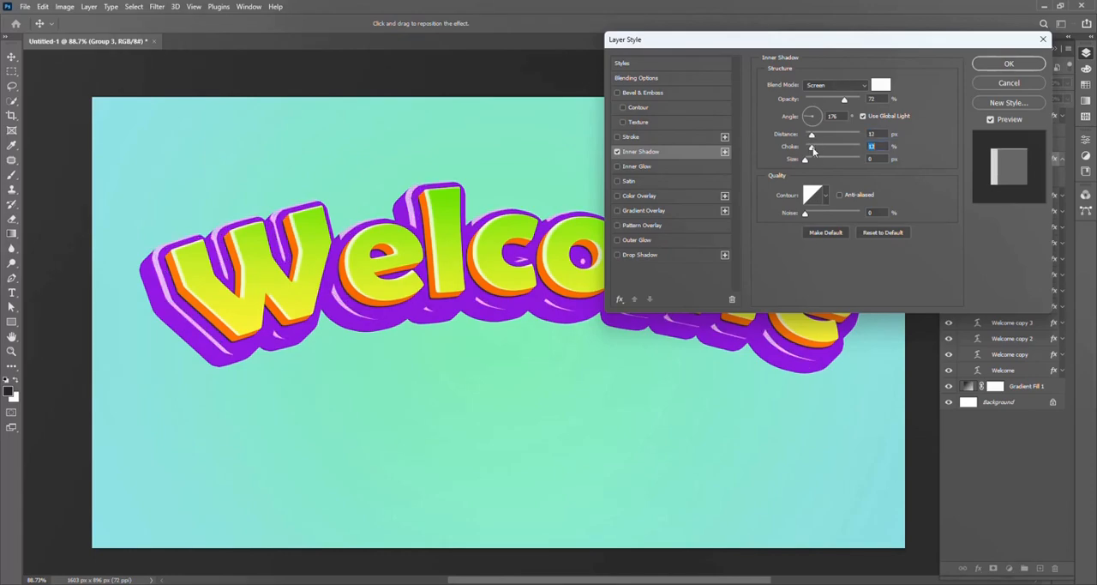
pyautogui.moveTo(813, 149)
pyautogui.mouseDown()
pyautogui.moveTo(809, 163)
pyautogui.moveTo(808, 136)
pyautogui.mouseUp()
pyautogui.moveTo(845, 100); pyautogui.dragTo(854, 103)
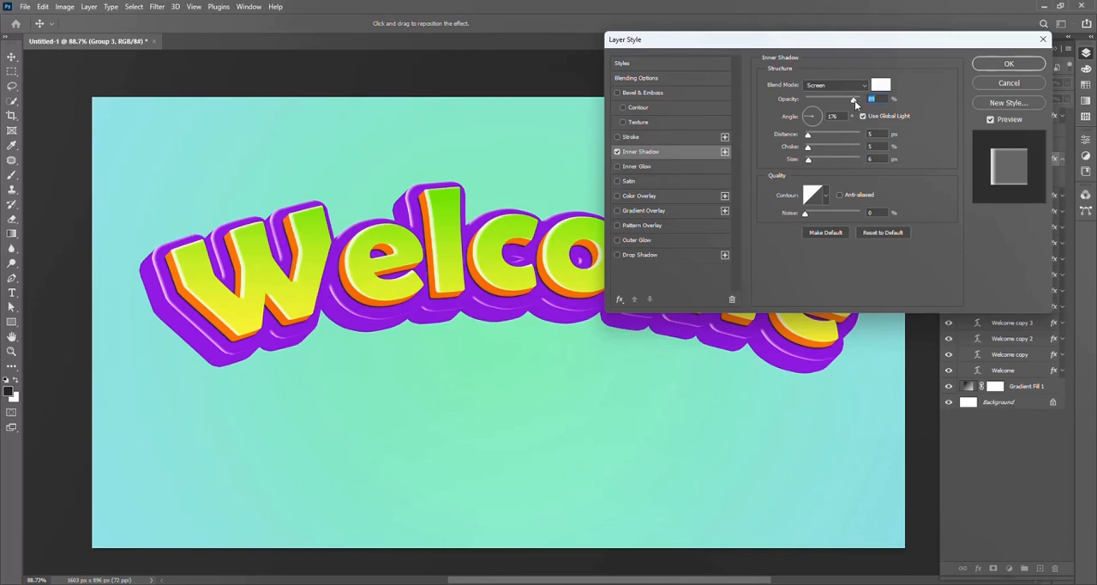
pyautogui.click(1004, 65)
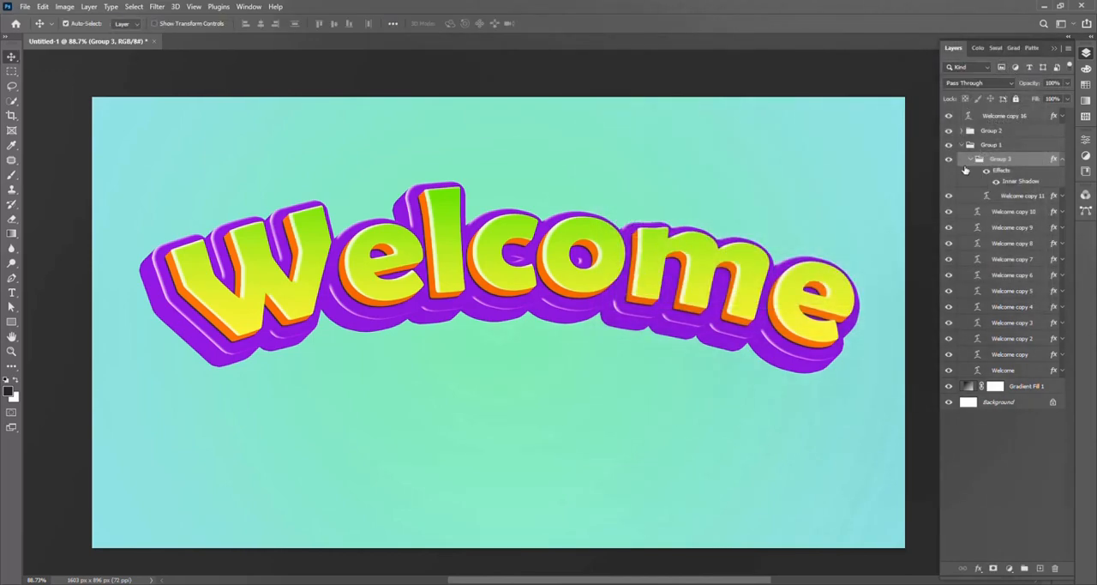
pyautogui.click(971, 159)
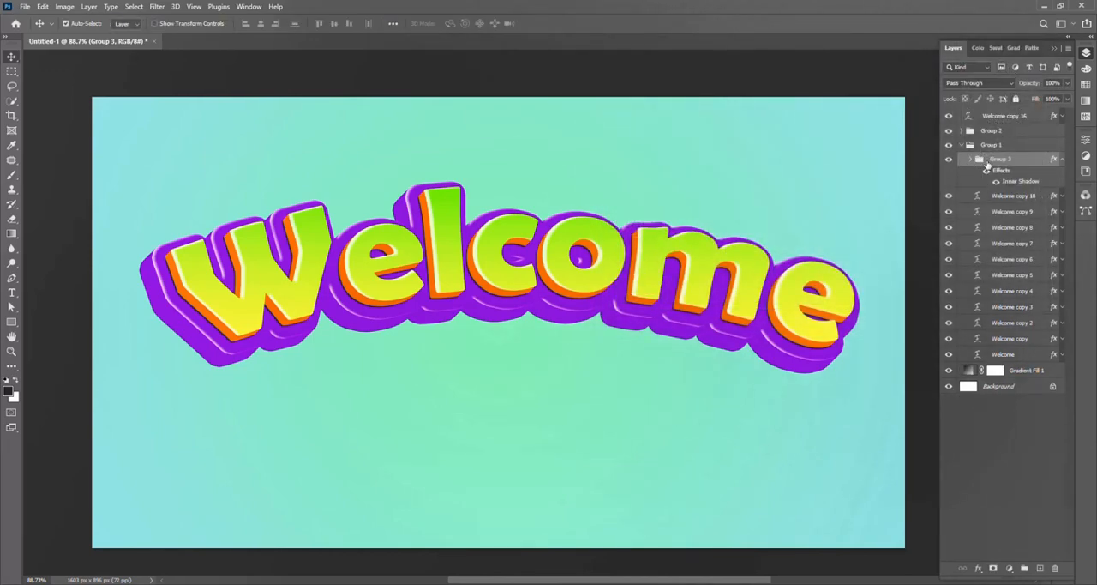
pyautogui.click(987, 174)
pyautogui.click(971, 160)
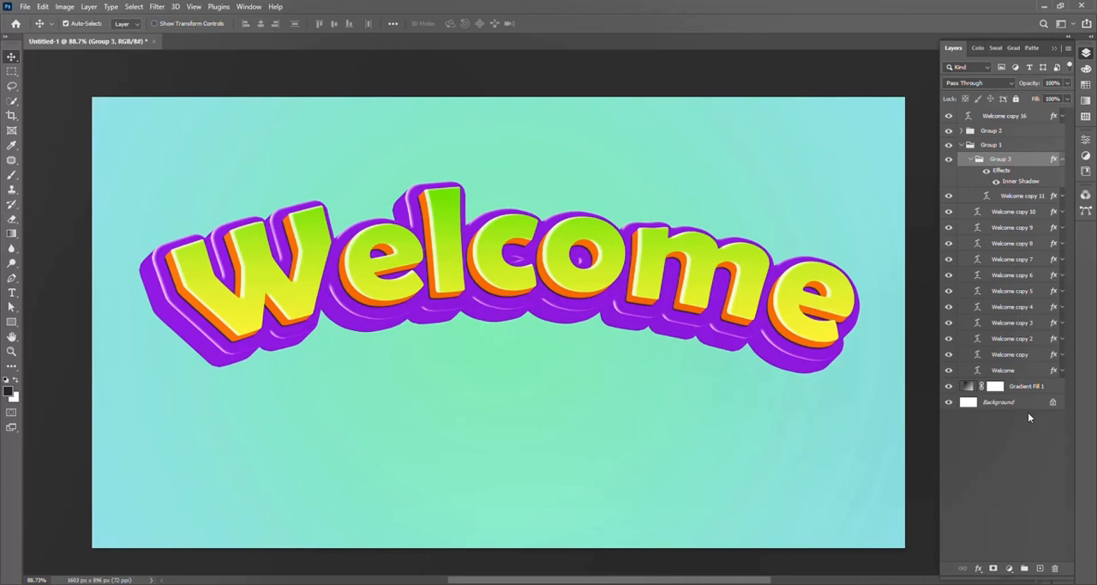
# Step: Add a Color Overlay effect to Group 3, leaving its Gradient Overlay switched off
pyautogui.click(978, 568)
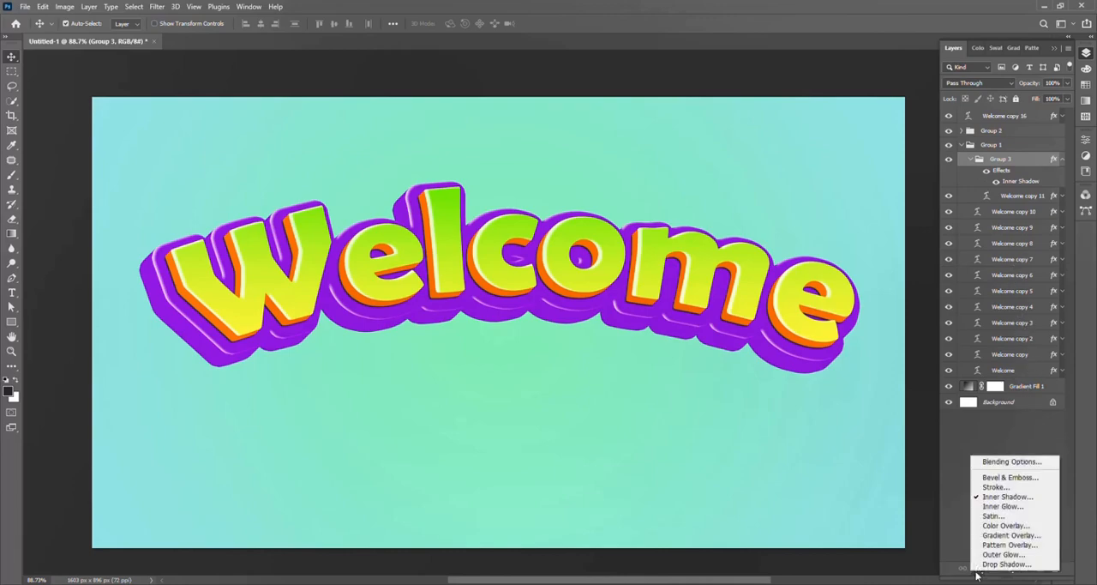
pyautogui.click(1020, 462)
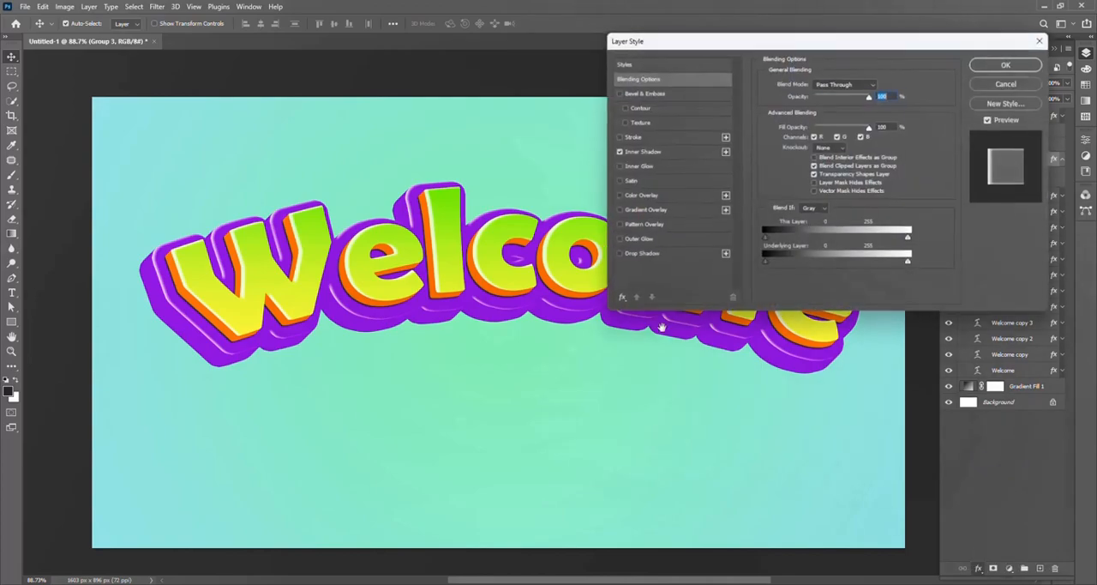
pyautogui.click(673, 210)
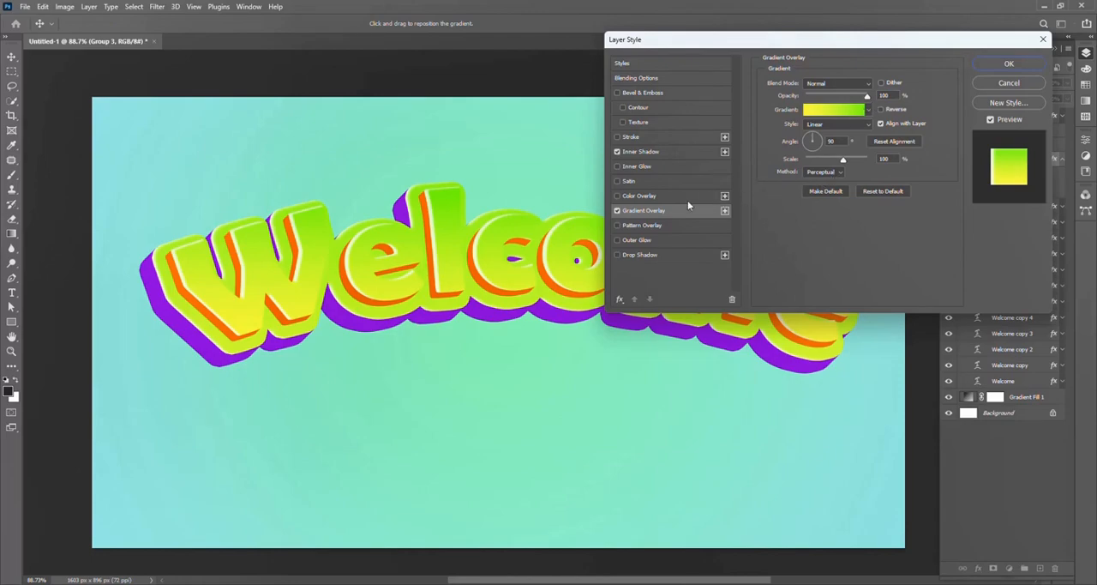
pyautogui.click(617, 210)
pyautogui.click(652, 196)
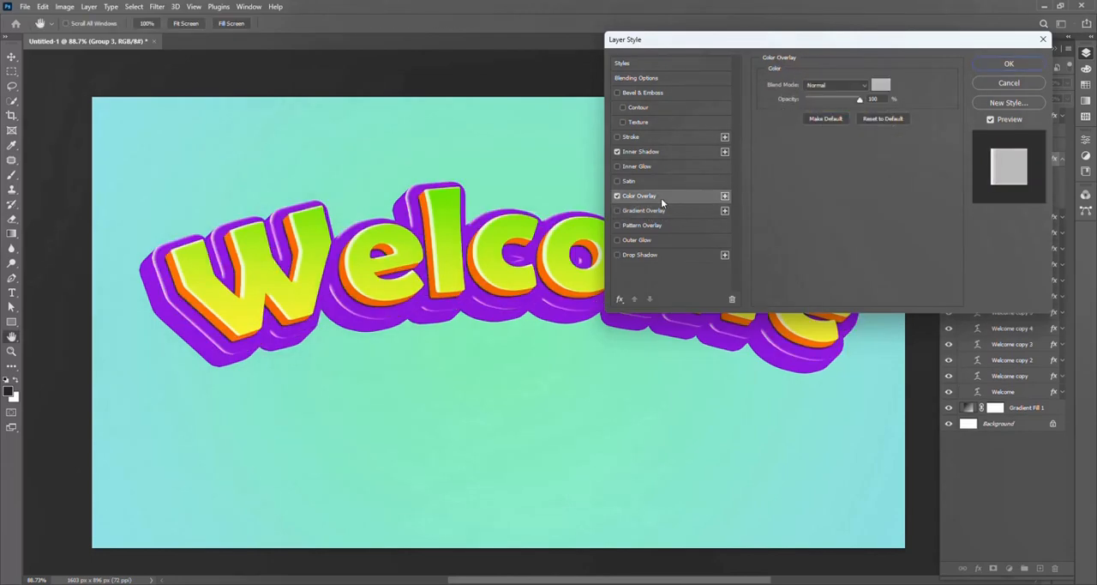
# Step: Set Group 3's overlay color to the blue-purple 6332bd and apply the layer style
pyautogui.click(881, 85)
pyautogui.click(849, 233)
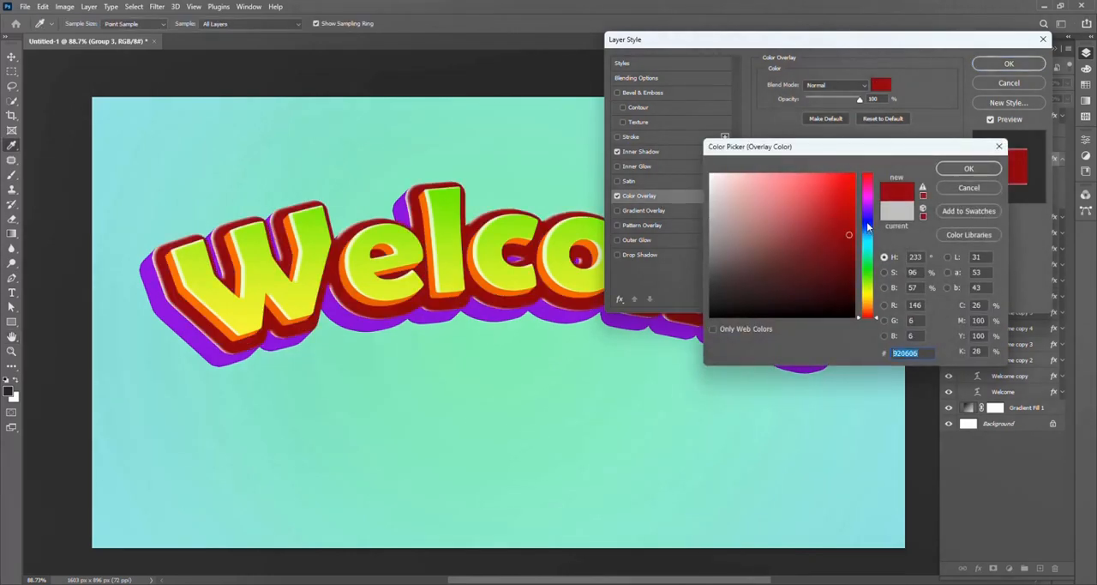
pyautogui.click(857, 221)
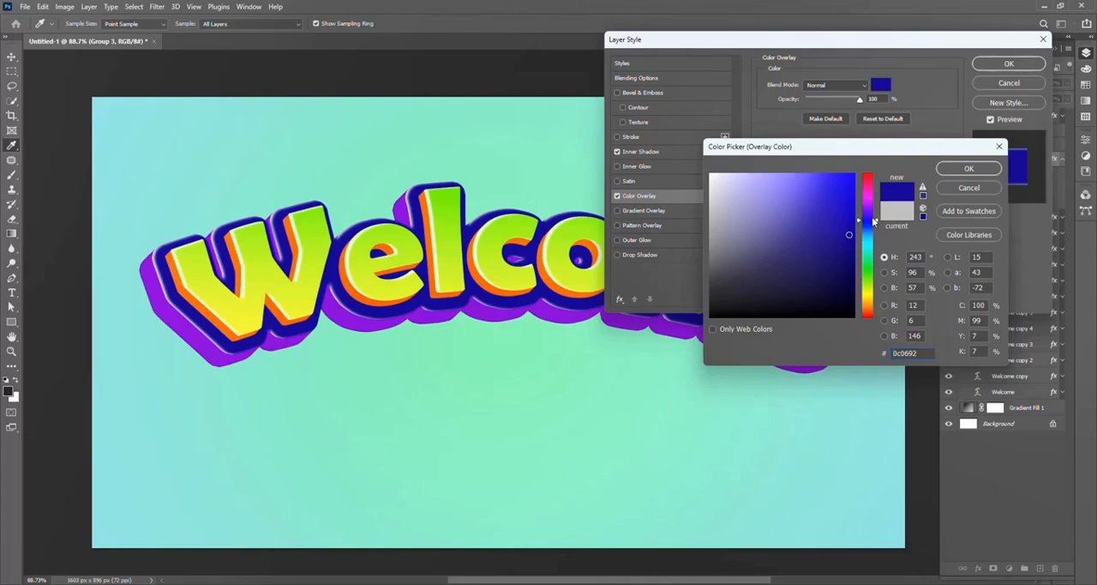
pyautogui.moveTo(866, 221)
pyautogui.mouseDown()
pyautogui.moveTo(854, 195)
pyautogui.moveTo(789, 196)
pyautogui.mouseUp()
pyautogui.click(803, 212)
pyautogui.moveTo(867, 218); pyautogui.dragTo(867, 217)
pyautogui.moveTo(848, 204)
pyautogui.mouseDown()
pyautogui.moveTo(850, 187)
pyautogui.moveTo(792, 227)
pyautogui.moveTo(766, 184)
pyautogui.moveTo(797, 177)
pyautogui.moveTo(847, 215)
pyautogui.moveTo(823, 224)
pyautogui.moveTo(791, 216)
pyautogui.moveTo(798, 205)
pyautogui.mouseUp()
pyautogui.click(867, 245)
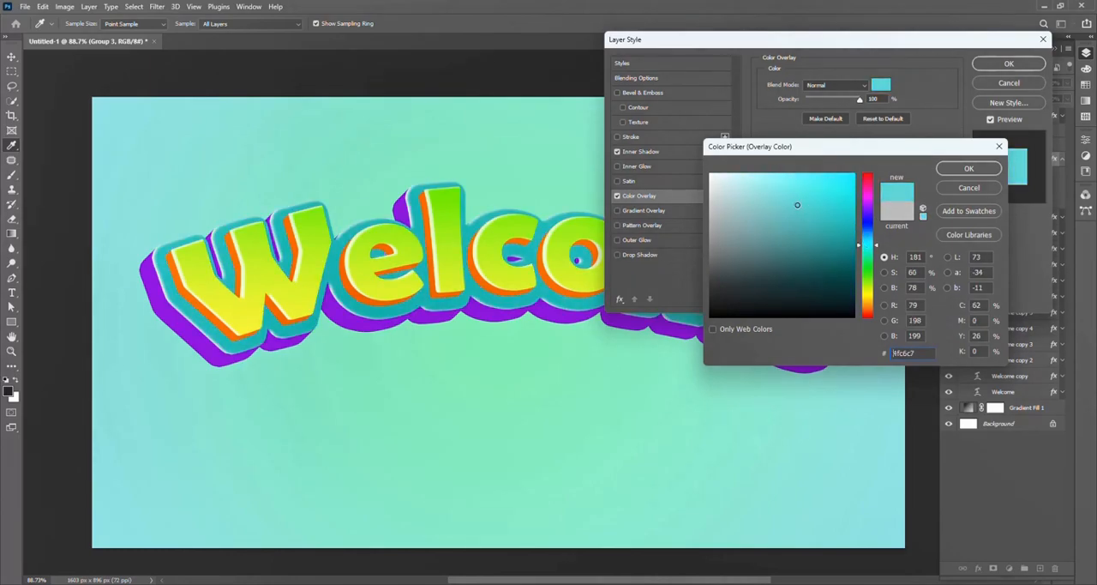
pyautogui.moveTo(868, 195)
pyautogui.mouseDown()
pyautogui.moveTo(869, 217)
pyautogui.moveTo(828, 203)
pyautogui.moveTo(730, 230)
pyautogui.moveTo(847, 242)
pyautogui.moveTo(854, 226)
pyautogui.moveTo(815, 210)
pyautogui.mouseUp()
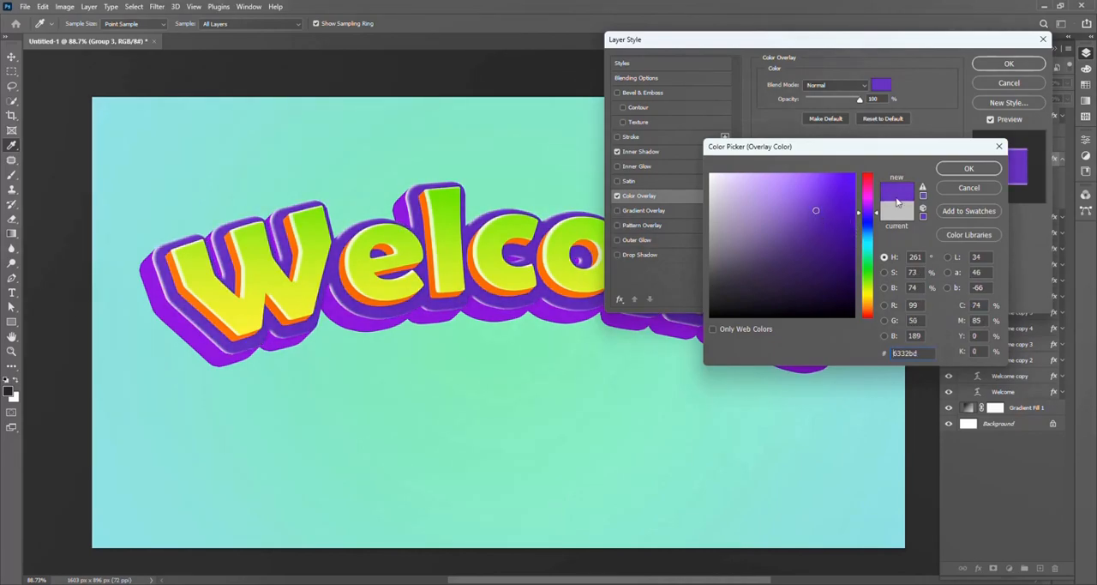
pyautogui.click(956, 169)
pyautogui.click(1028, 65)
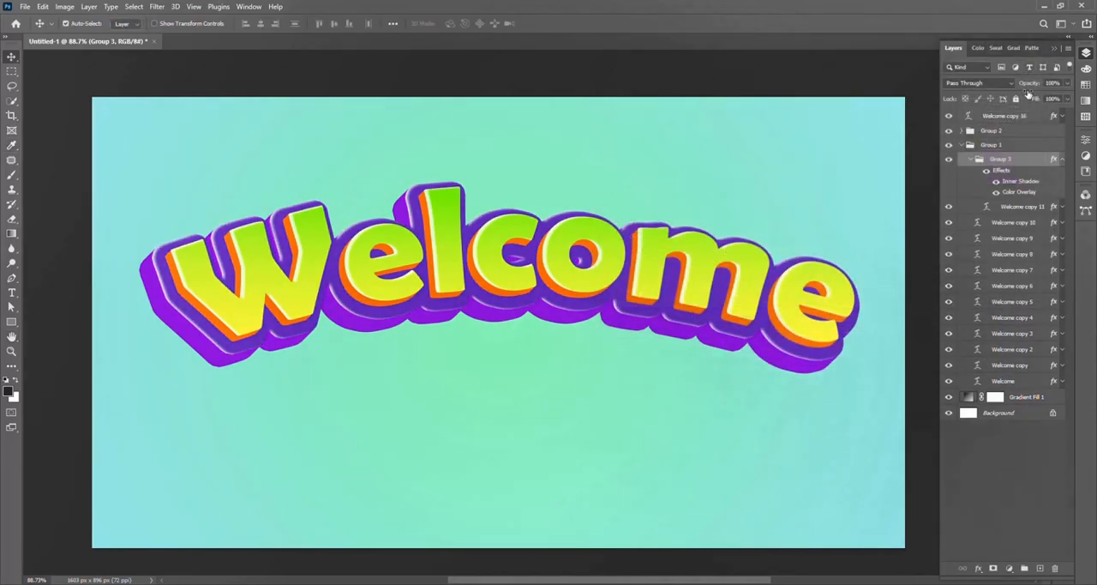
# Step: Collapse Group 3 and Group 1, and hide and show Group 1 to check its part of the lettering
pyautogui.click(971, 161)
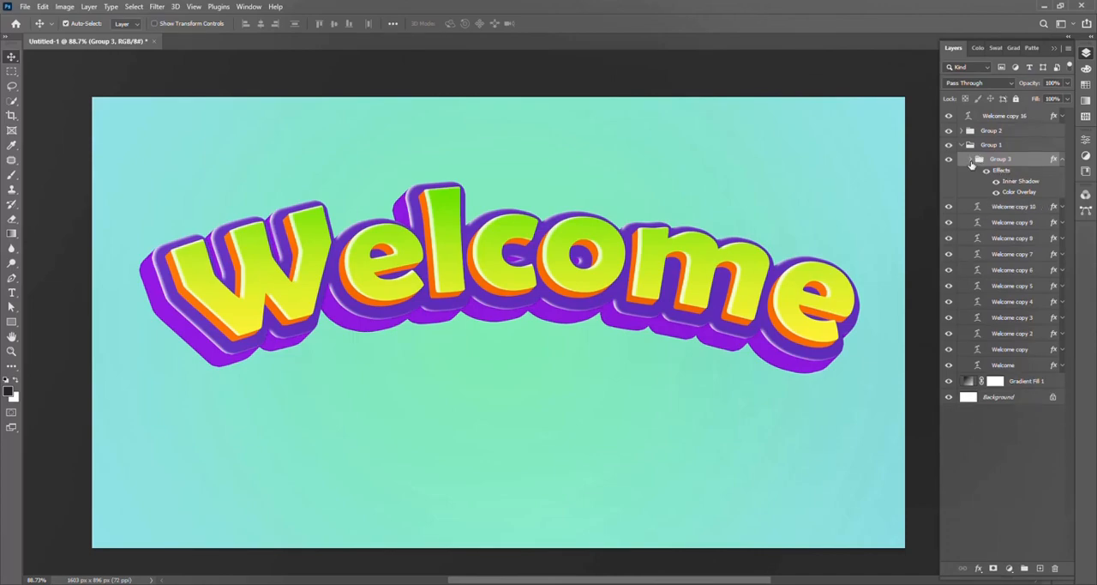
pyautogui.click(1011, 118)
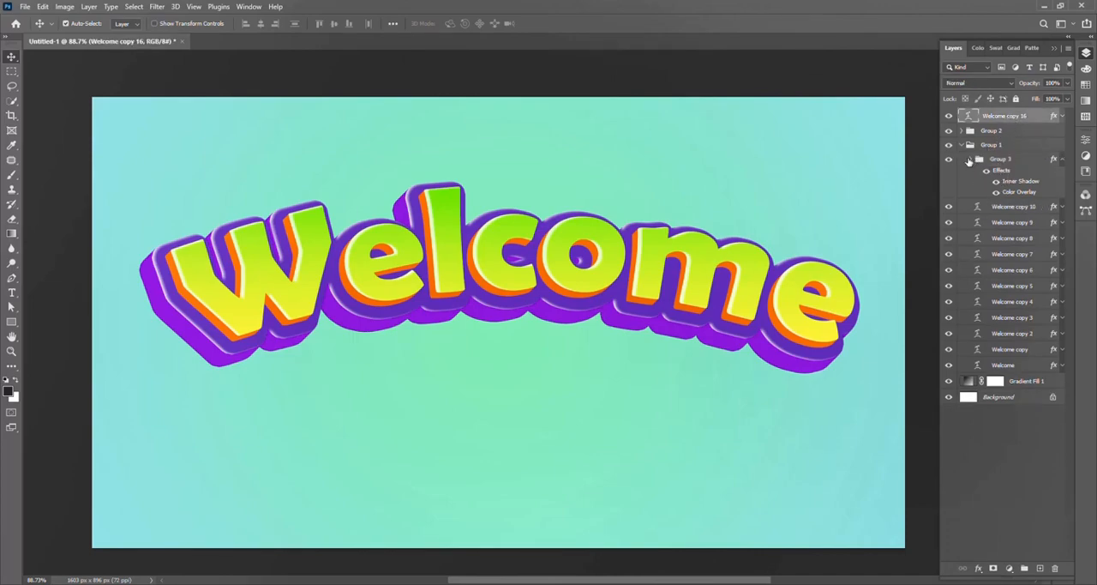
pyautogui.click(962, 146)
pyautogui.click(993, 148)
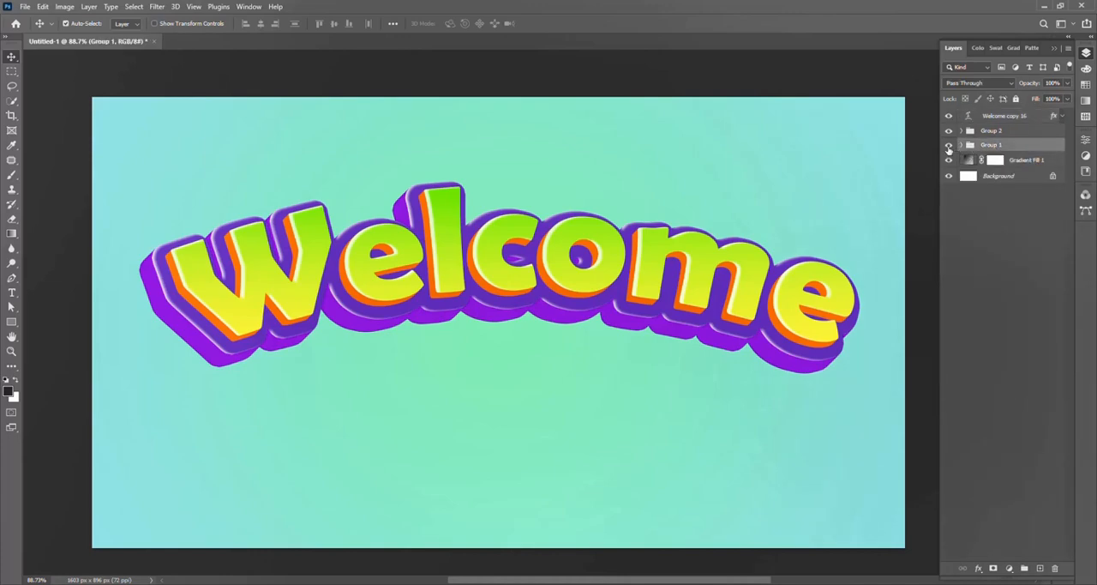
pyautogui.click(948, 145)
pyautogui.click(948, 146)
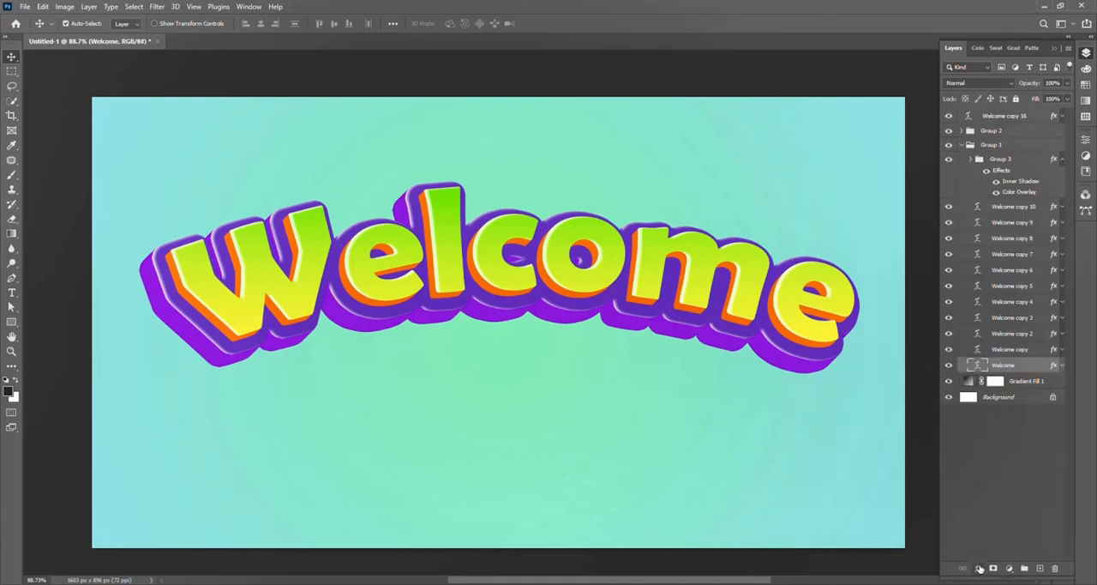
# Step: Add a black Drop Shadow effect with Multiply blend mode to the bottom Welcome layer in Group 1
pyautogui.click(979, 568)
pyautogui.click(992, 559)
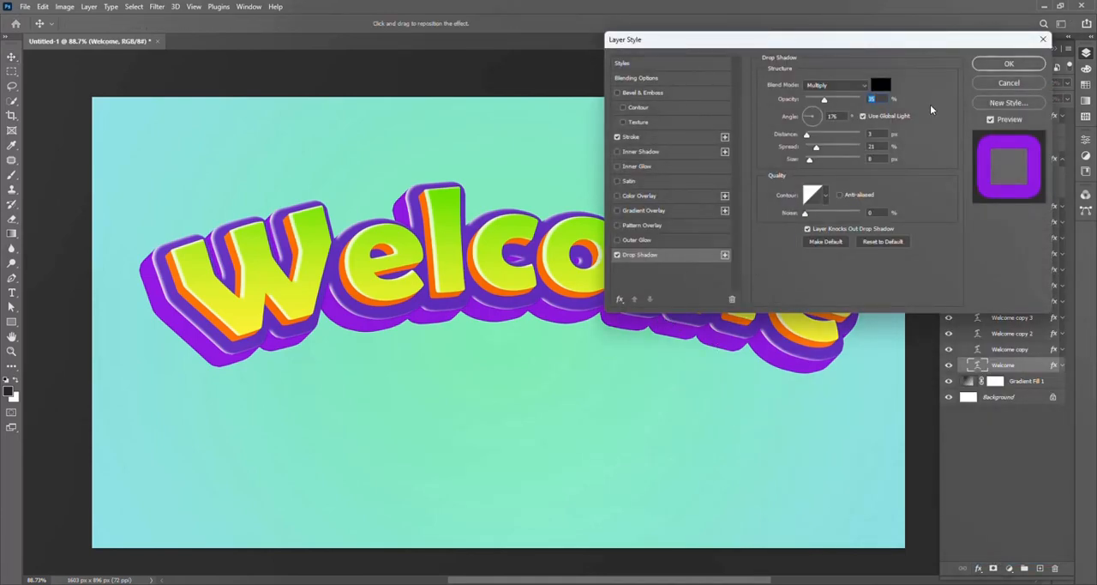
pyautogui.click(618, 255)
pyautogui.click(618, 255)
# Step: Set the drop shadow to opacity 70%, distance 20 px, spread 43% and size 68 px, and apply it
pyautogui.moveTo(807, 134)
pyautogui.mouseDown()
pyautogui.moveTo(837, 135)
pyautogui.moveTo(828, 161)
pyautogui.moveTo(839, 159)
pyautogui.moveTo(815, 161)
pyautogui.moveTo(831, 161)
pyautogui.moveTo(806, 138)
pyautogui.moveTo(822, 149)
pyautogui.mouseUp()
pyautogui.moveTo(821, 149); pyautogui.dragTo(828, 148)
pyautogui.moveTo(829, 101); pyautogui.dragTo(840, 104)
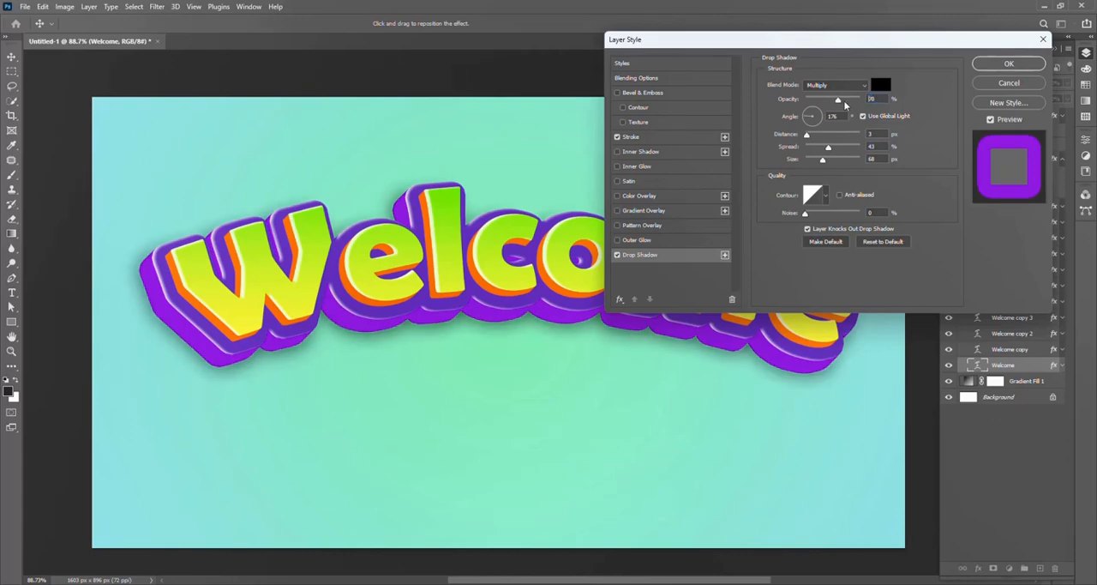
pyautogui.click(826, 136)
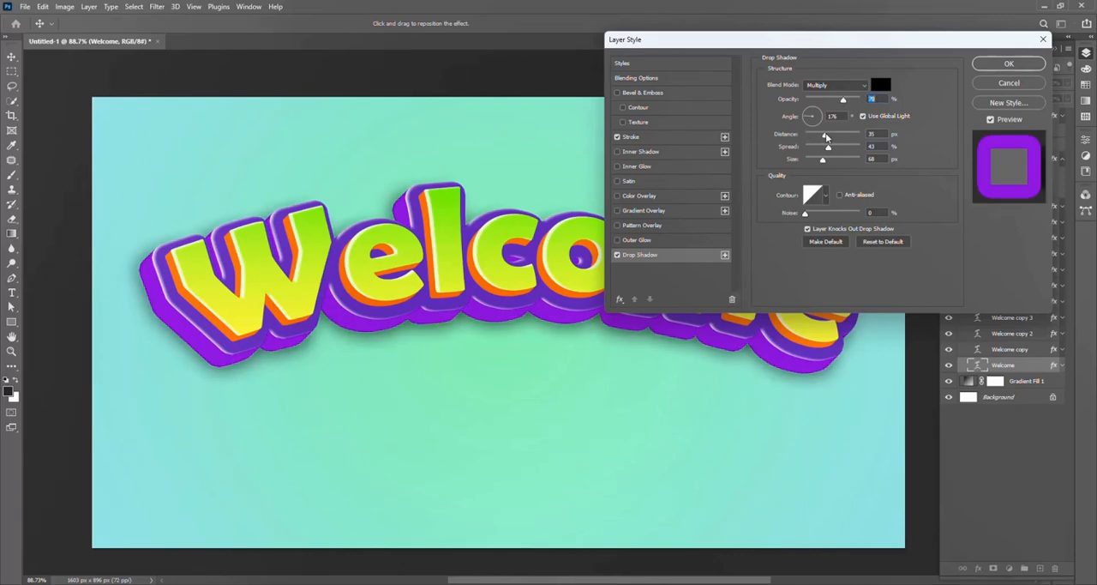
pyautogui.moveTo(827, 136); pyautogui.dragTo(817, 135)
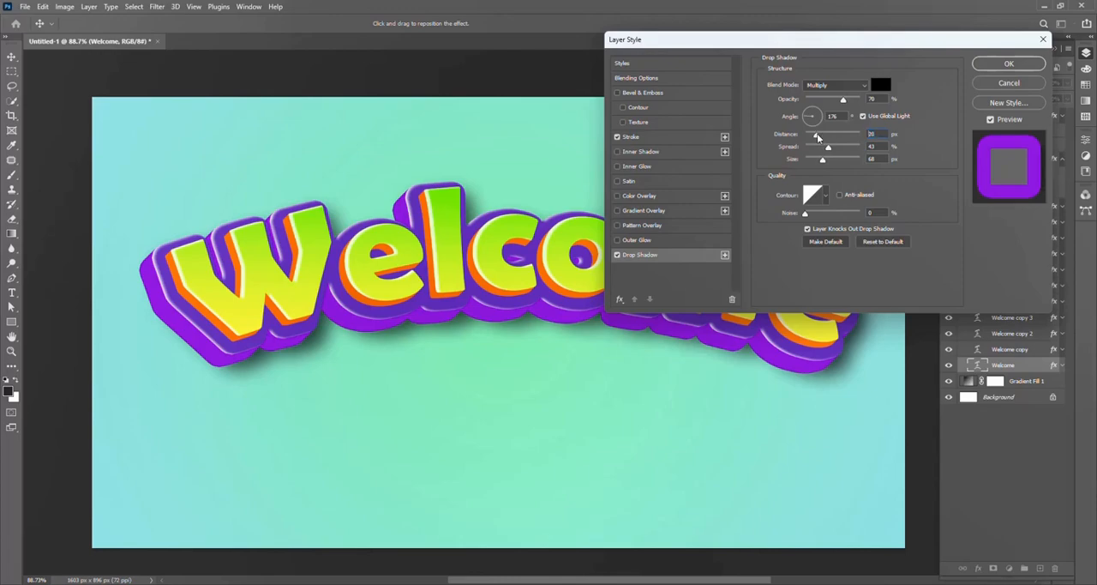
pyautogui.click(1009, 63)
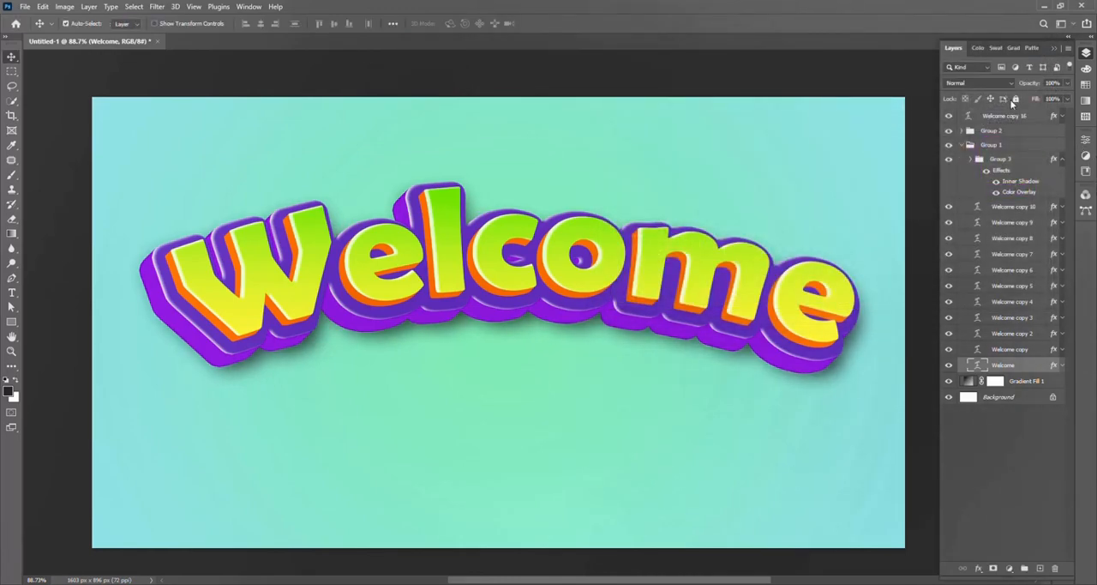
# Step: Link Welcome copy 16, Group 2 and Group 1, and move the whole lettering down to the canvas's vertical center
pyautogui.click(961, 145)
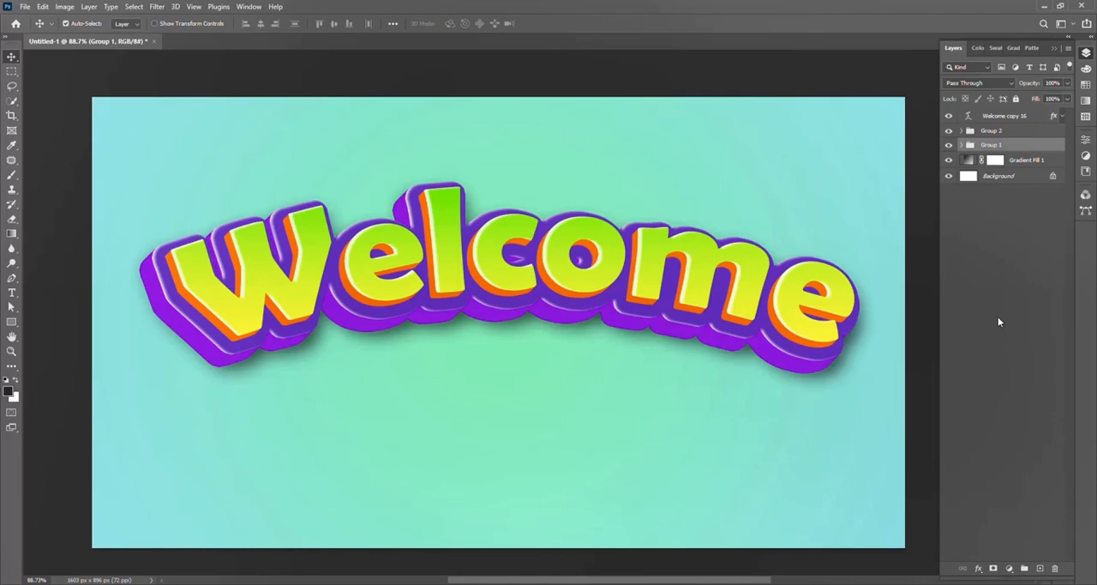
pyautogui.click(1011, 117)
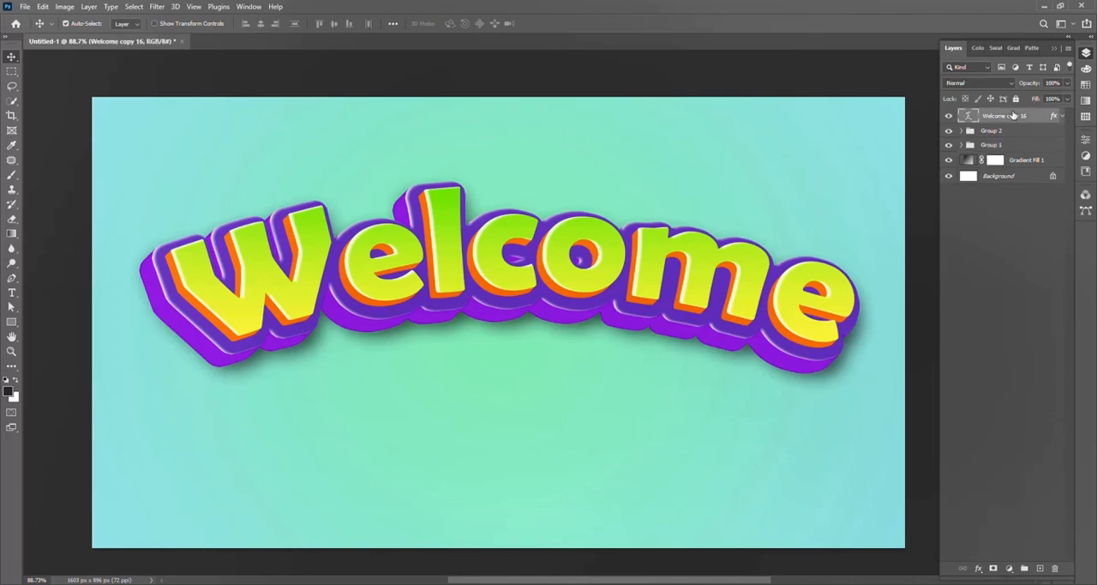
pyautogui.keyDown('shift'); pyautogui.click(1028, 148); pyautogui.keyUp('shift')
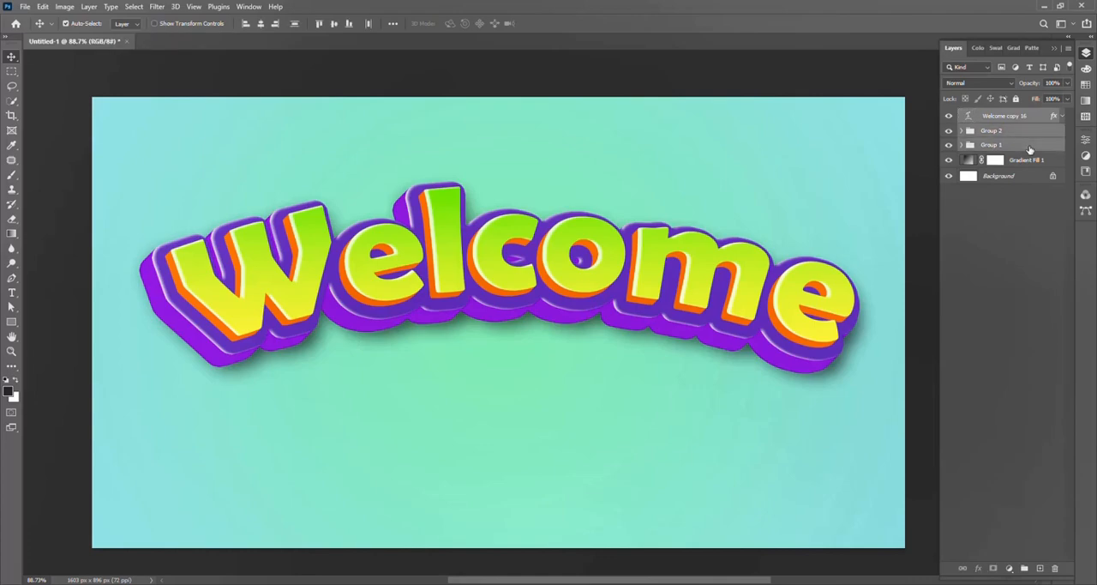
pyautogui.click(962, 570)
pyautogui.moveTo(713, 346); pyautogui.dragTo(722, 317)
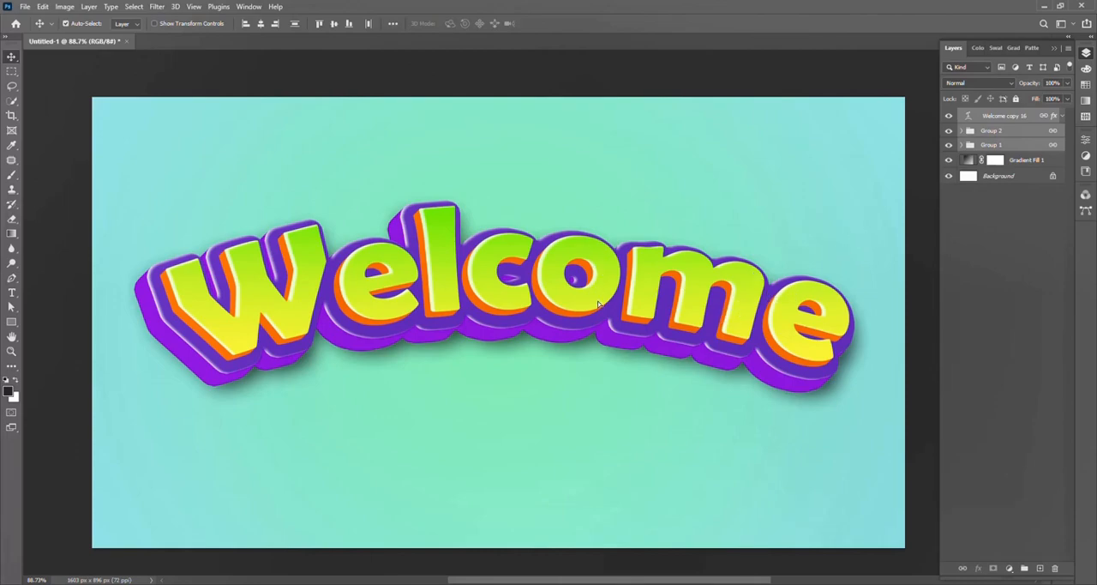
pyautogui.moveTo(598, 340); pyautogui.dragTo(598, 315)
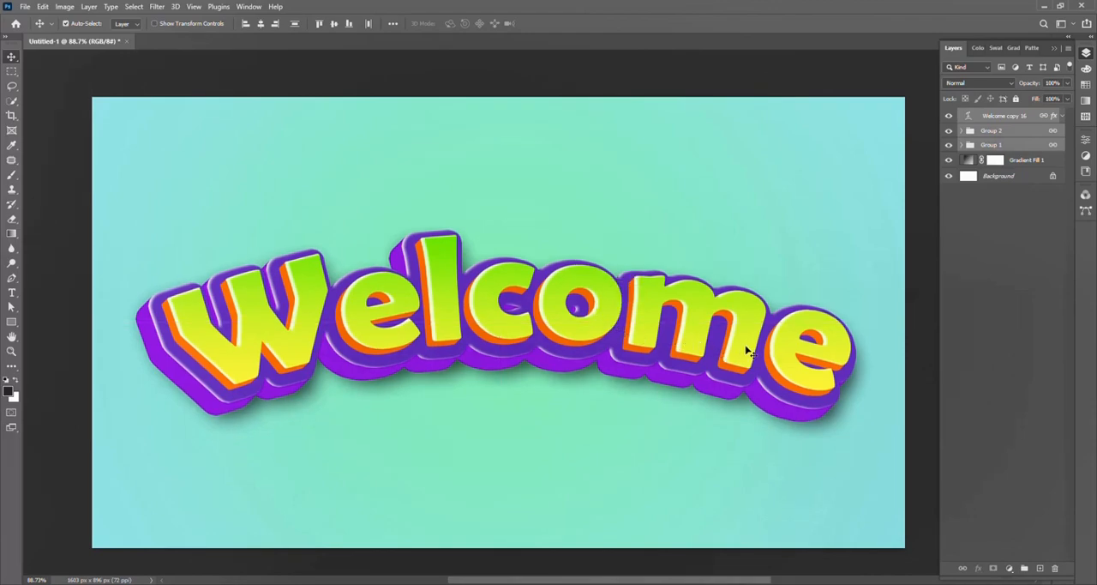